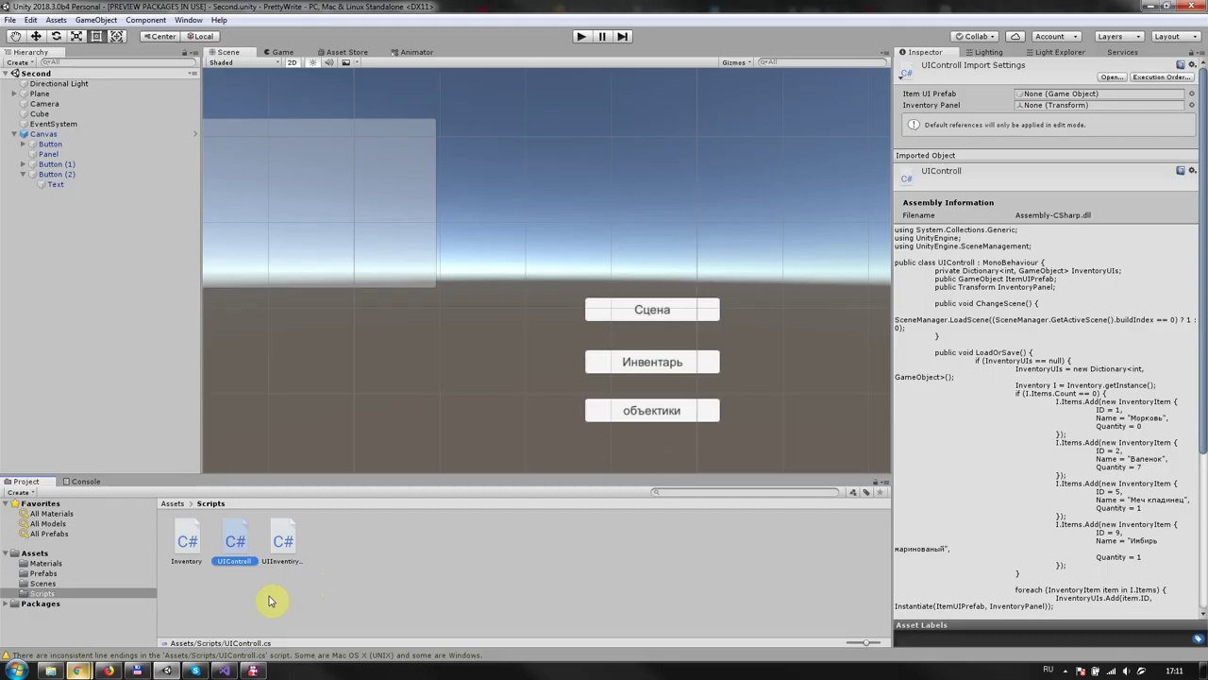
# Create a new folder named Resources in Assets.
pyautogui.click(270, 598)
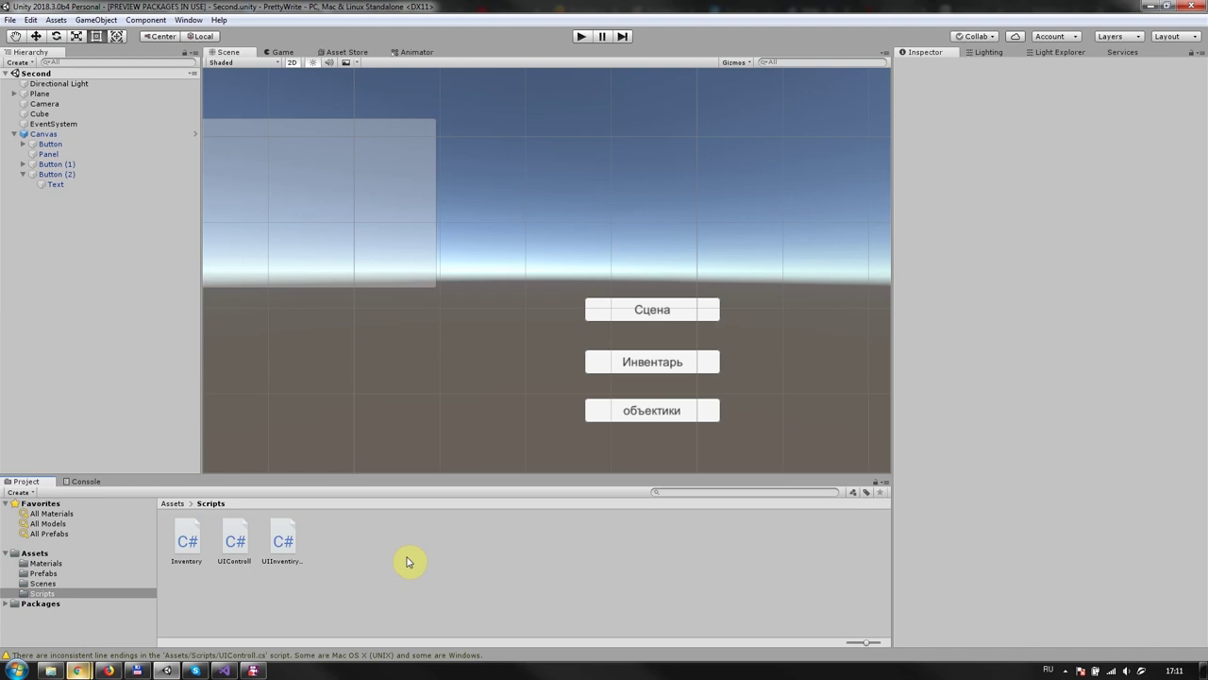
pyautogui.press('BackSpace')
pyautogui.rightClick(458, 586)
pyautogui.moveTo(547, 274)
pyautogui.click(695, 199)
pyautogui.write('Resources')
pyautogui.press('Return')
# Inside Resources, create a subfolder named Objects.
pyautogui.doubleClick(283, 538)
pyautogui.rightClick(264, 545)
pyautogui.moveTo(292, 246)
pyautogui.click(491, 206)
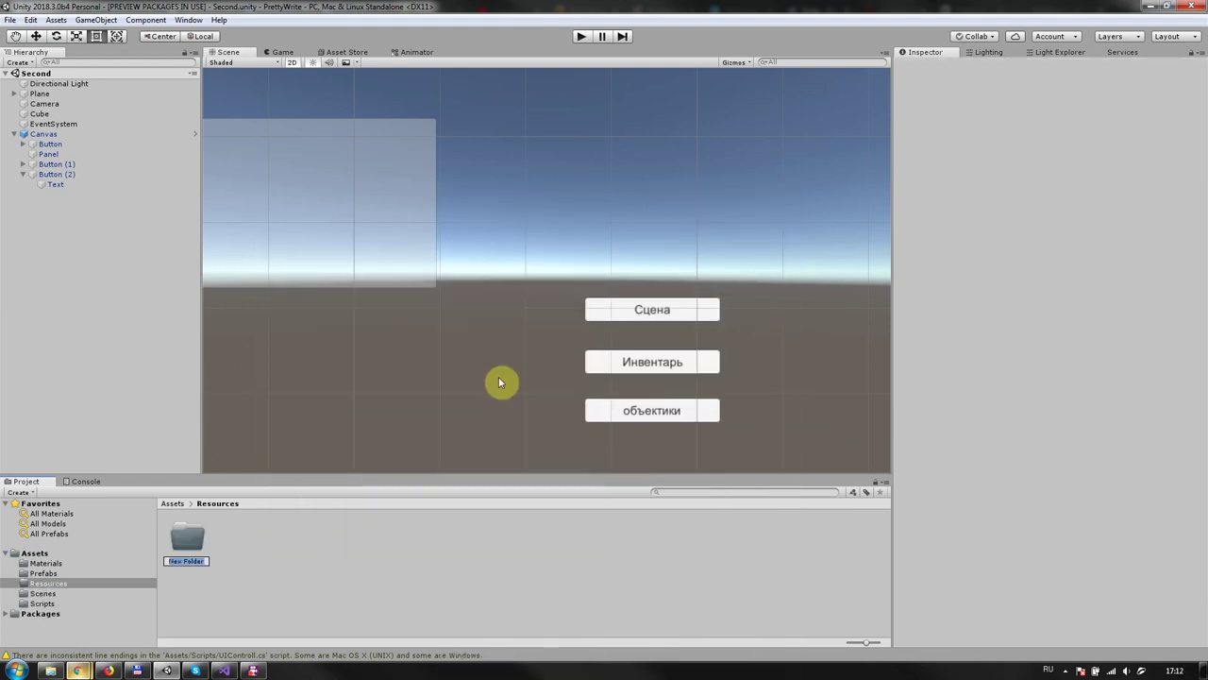
pyautogui.hotkey('alt', 'shift')
pyautogui.write('Objects')
pyautogui.press('Return')
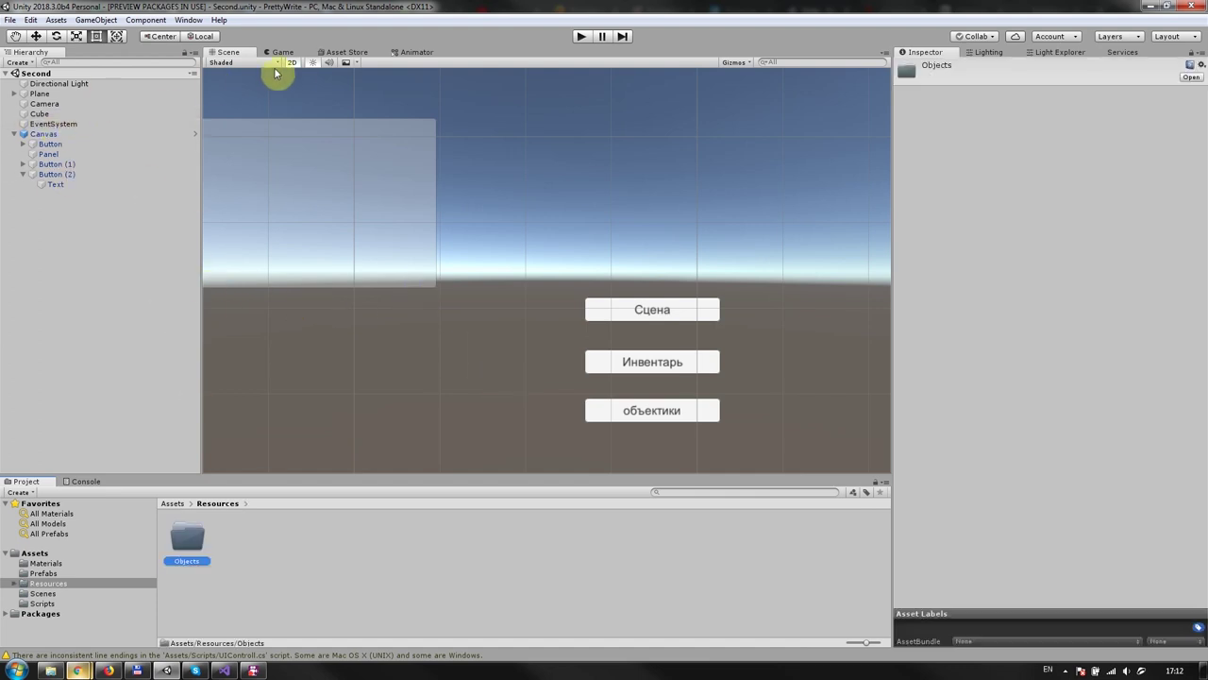
# Drag the scene's Cube into Resources/Objects to save it as a Cube prefab.
pyautogui.click(292, 62)
pyautogui.doubleClick(67, 113)
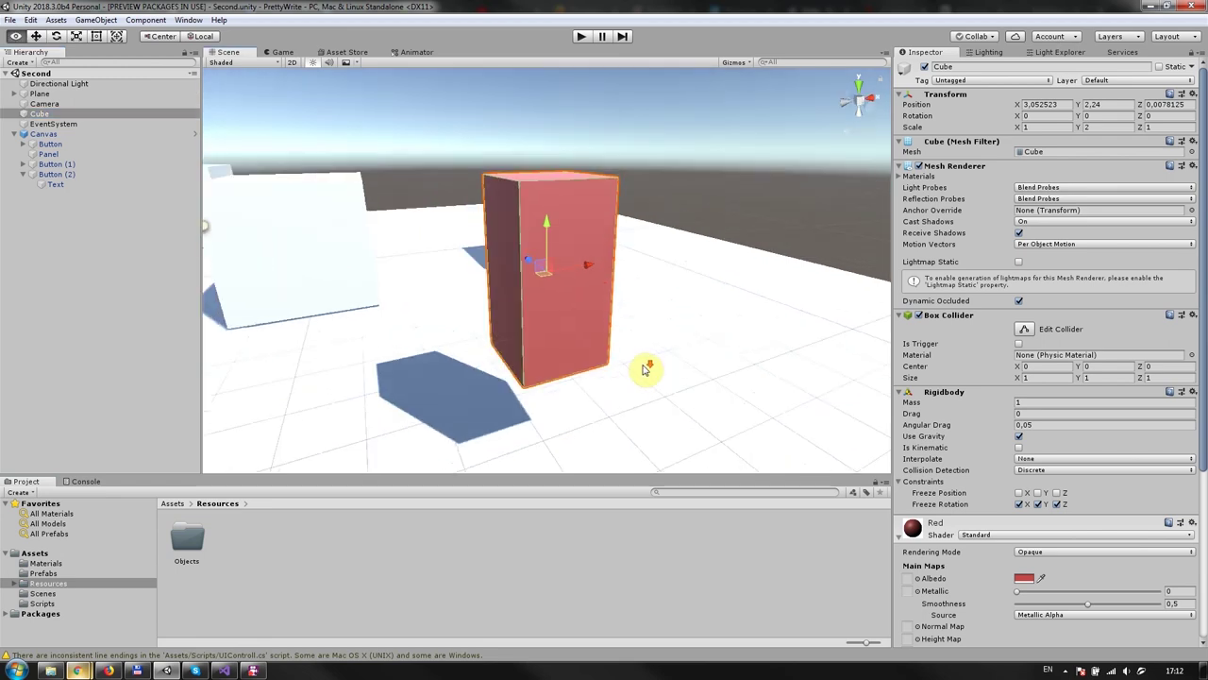
pyautogui.scroll(-2, 642, 364)
pyautogui.doubleClick(186, 538)
pyautogui.moveTo(39, 114); pyautogui.dragTo(302, 557)
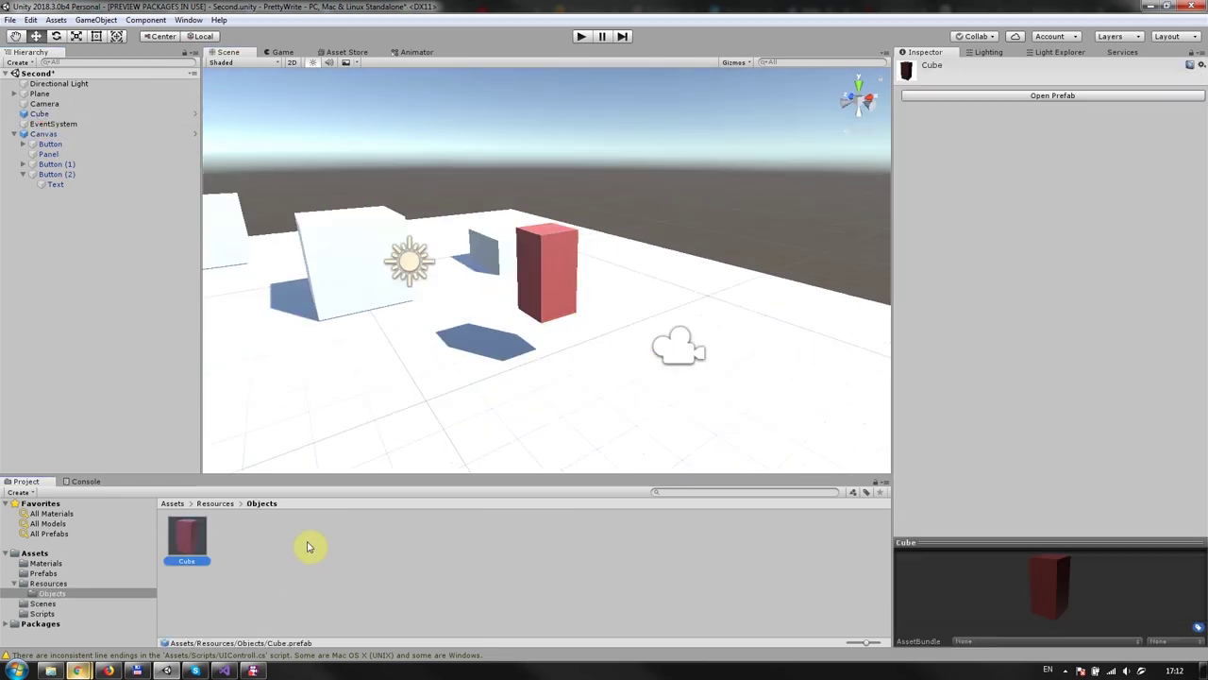
pyautogui.rightClick(58, 114)
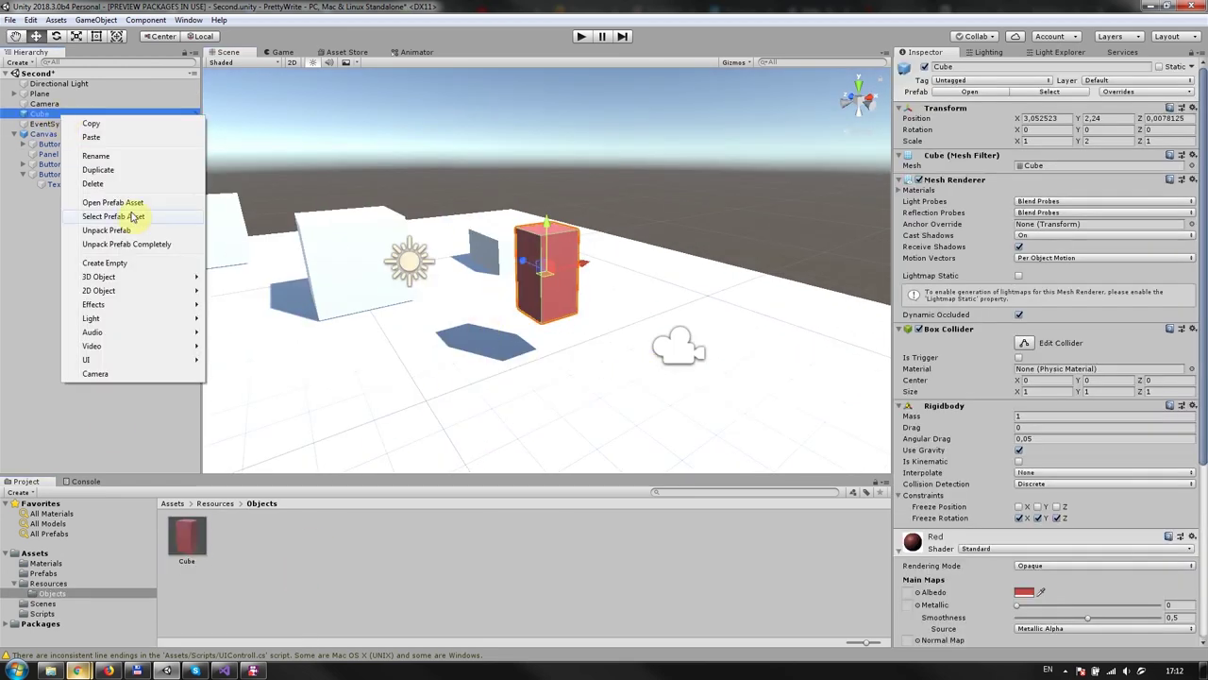
pyautogui.click(47, 120)
pyautogui.click(49, 104)
pyautogui.click(54, 115)
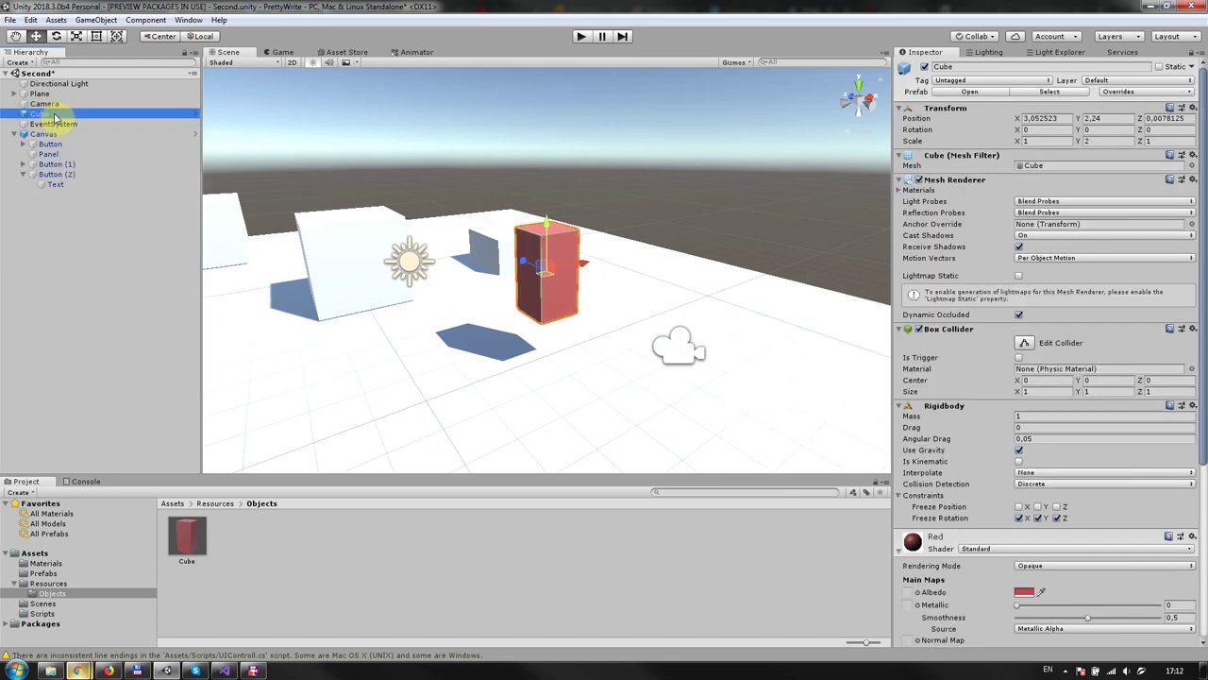
# Replace the scene's Cube with a new 3D Sphere using the Green material.
pyautogui.press('Delete')
pyautogui.rightClick(65, 224)
pyautogui.moveTo(135, 337)
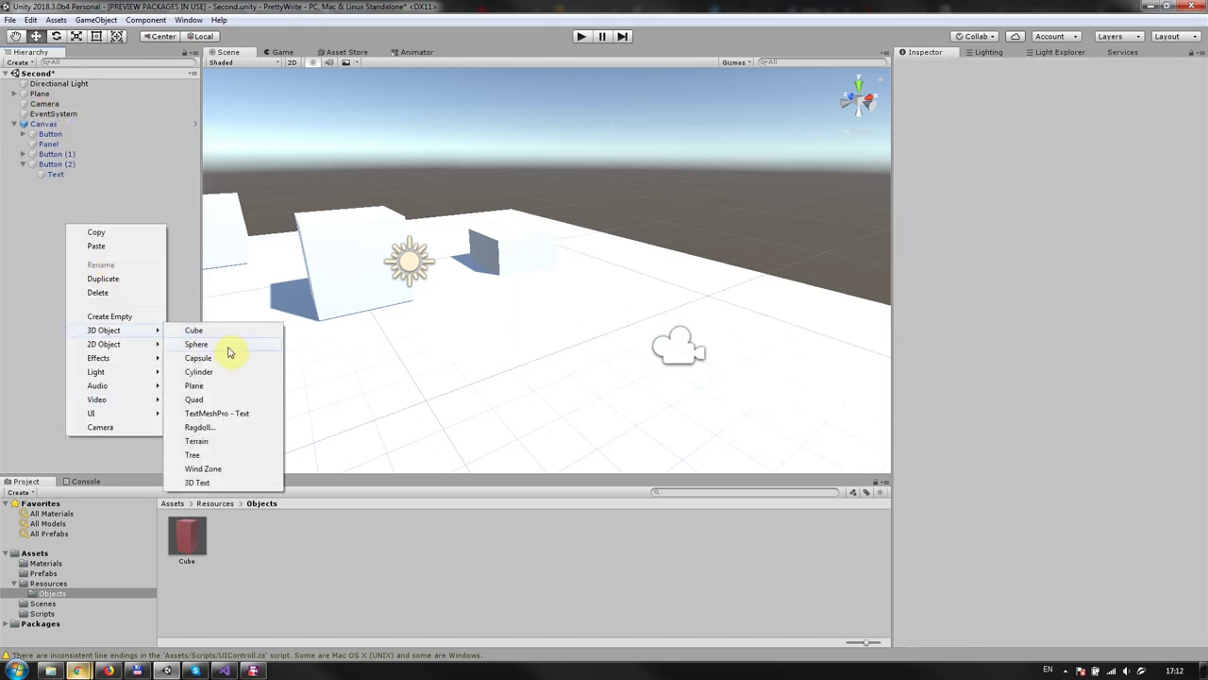
pyautogui.click(230, 344)
pyautogui.click(911, 404)
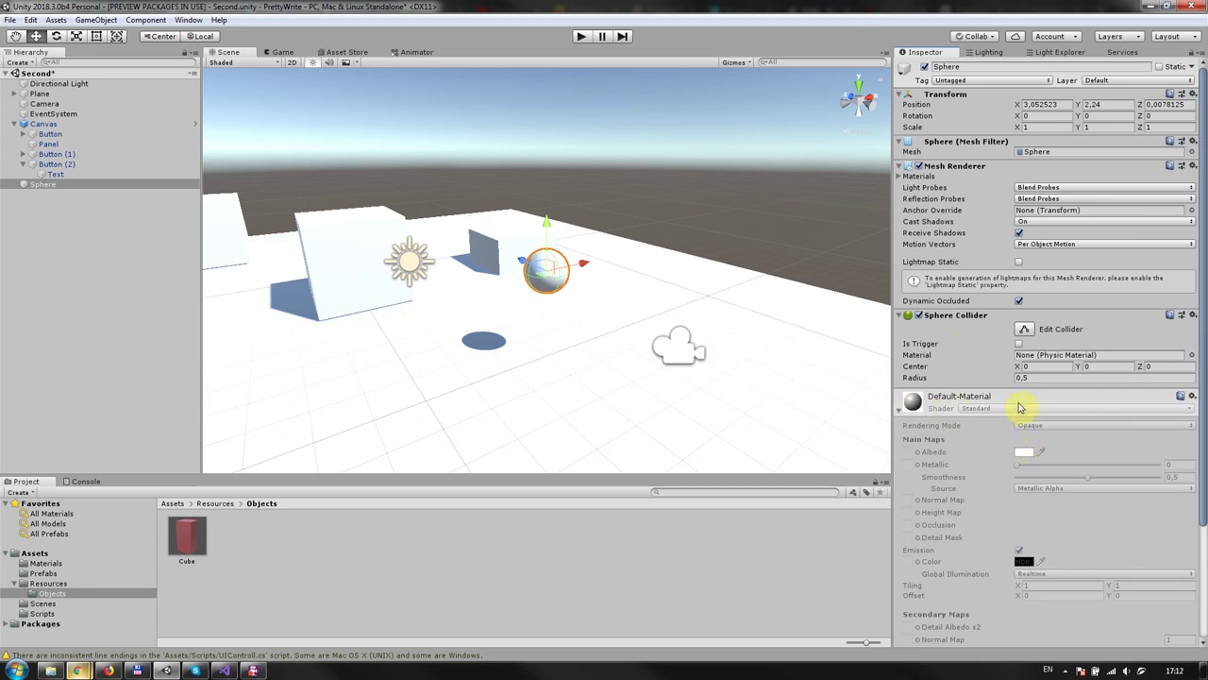
pyautogui.click(1025, 404)
pyautogui.click(45, 562)
pyautogui.moveTo(186, 536); pyautogui.dragTo(941, 406)
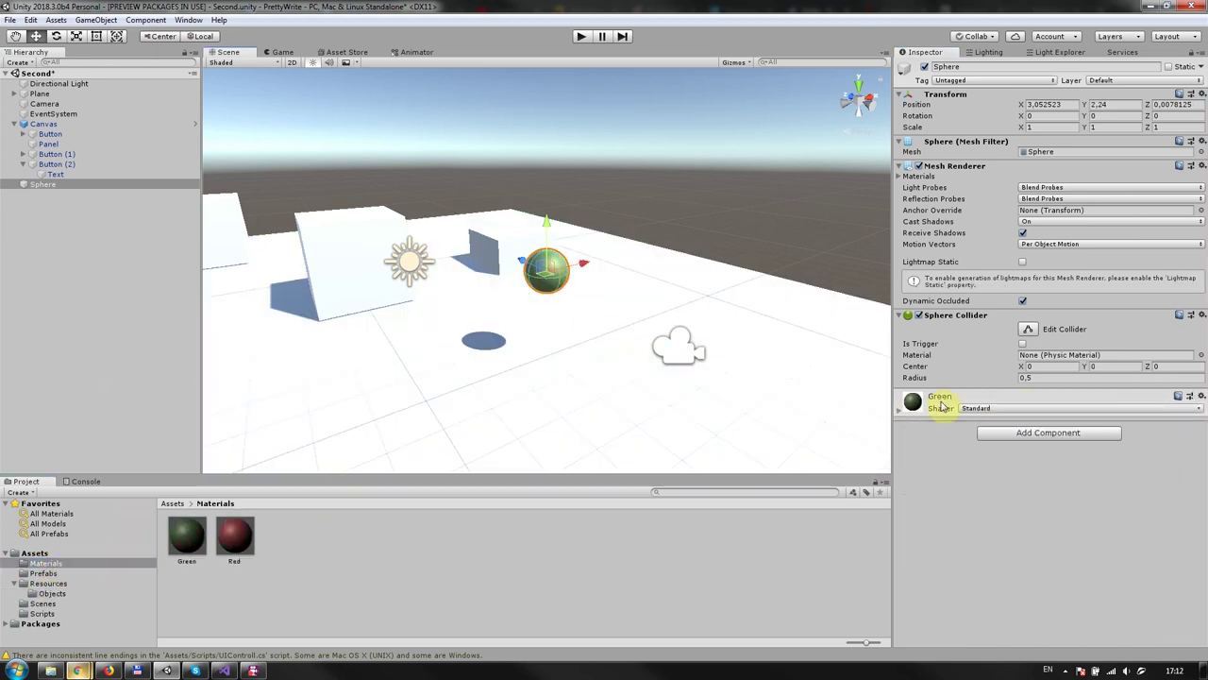
# Add a Rigidbody to the Sphere, save the scene, and make it a prefab in Resources/Objects.
pyautogui.click(1040, 432)
pyautogui.write('rig')
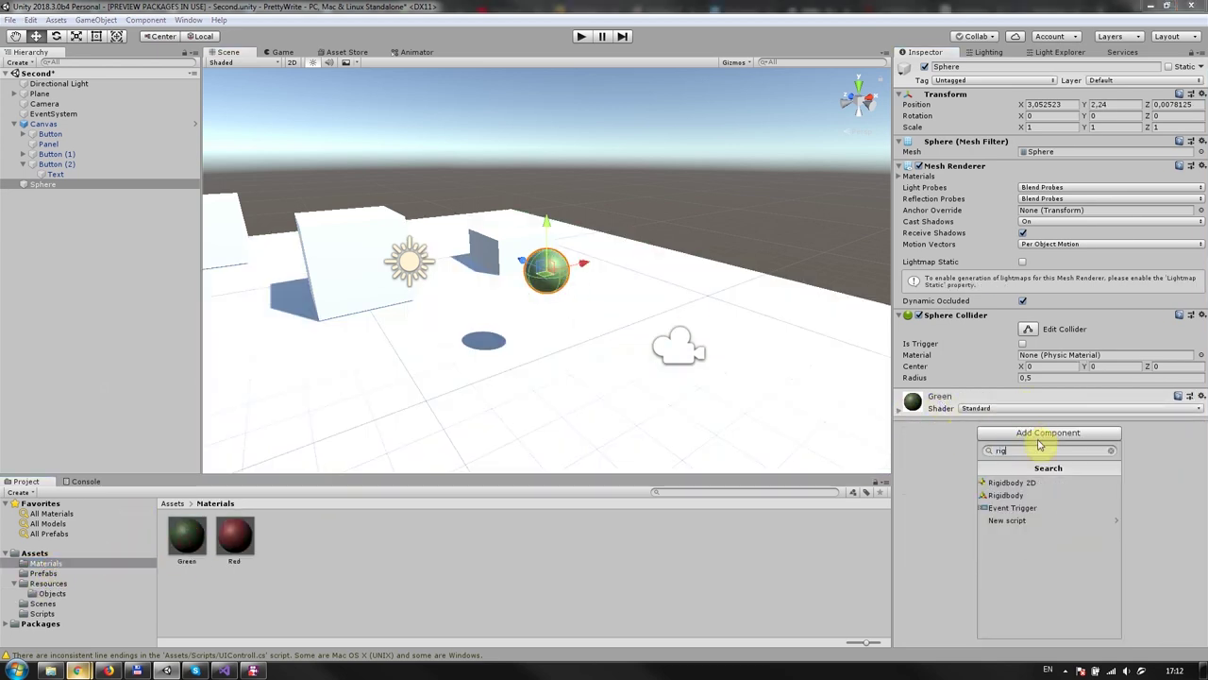
pyautogui.click(1042, 498)
pyautogui.hotkey('ctrl', 's')
pyautogui.click(52, 593)
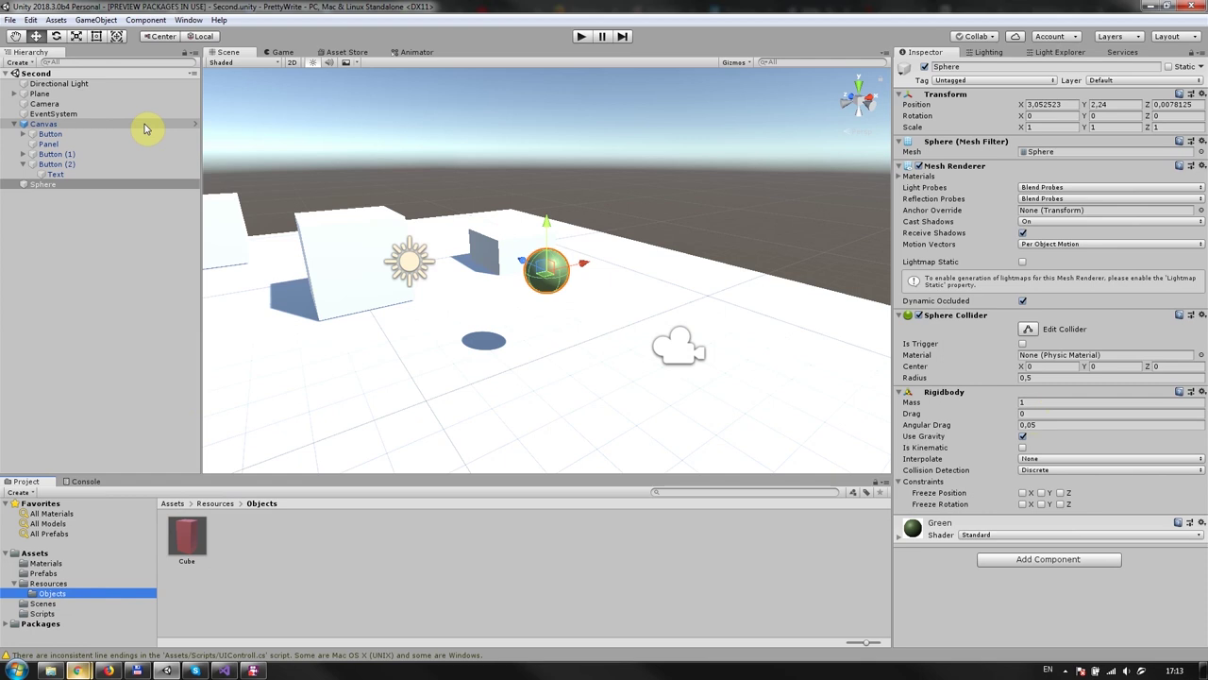
pyautogui.moveTo(43, 184); pyautogui.dragTo(236, 538)
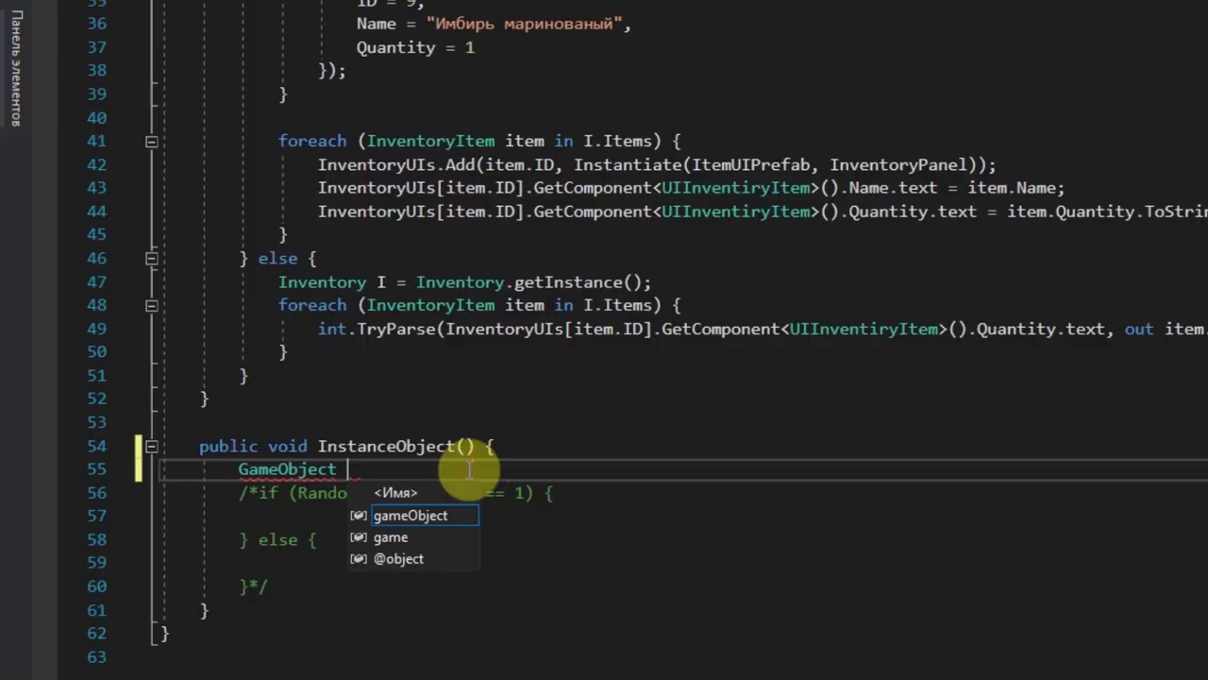
# Write prefab = Resources.Load<GameObject>("Objects/Cube"); in InstanceObject.
pyautogui.write('prefab')
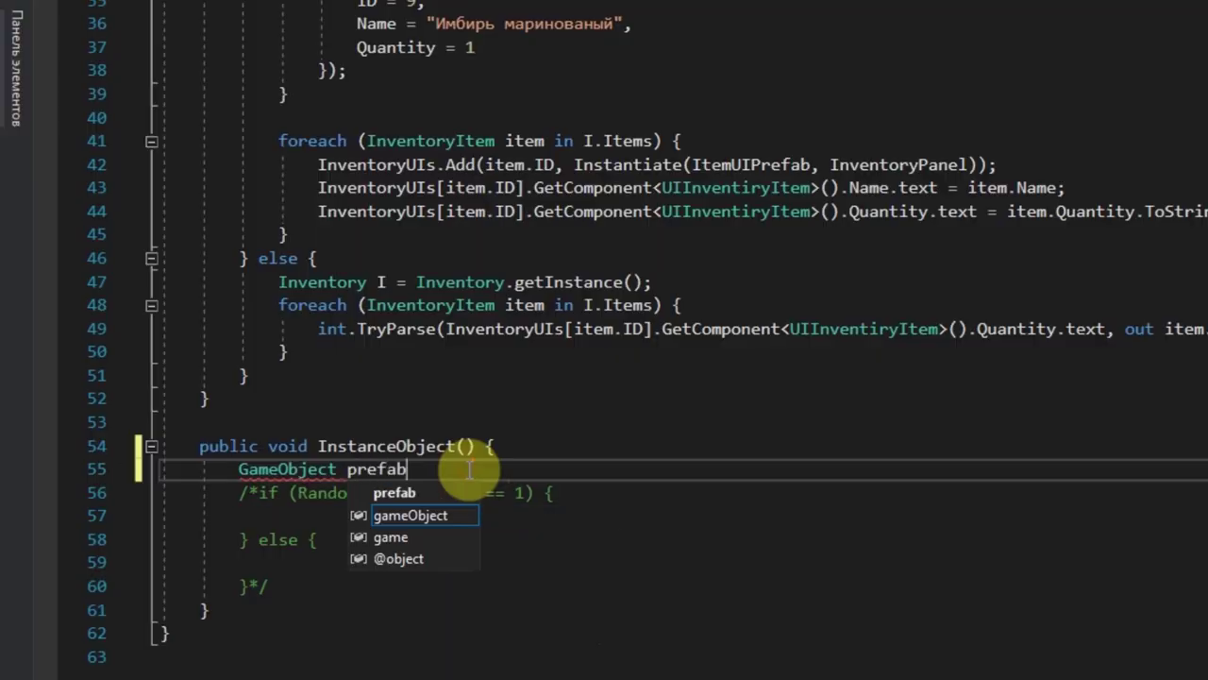
pyautogui.write(' = Reso')
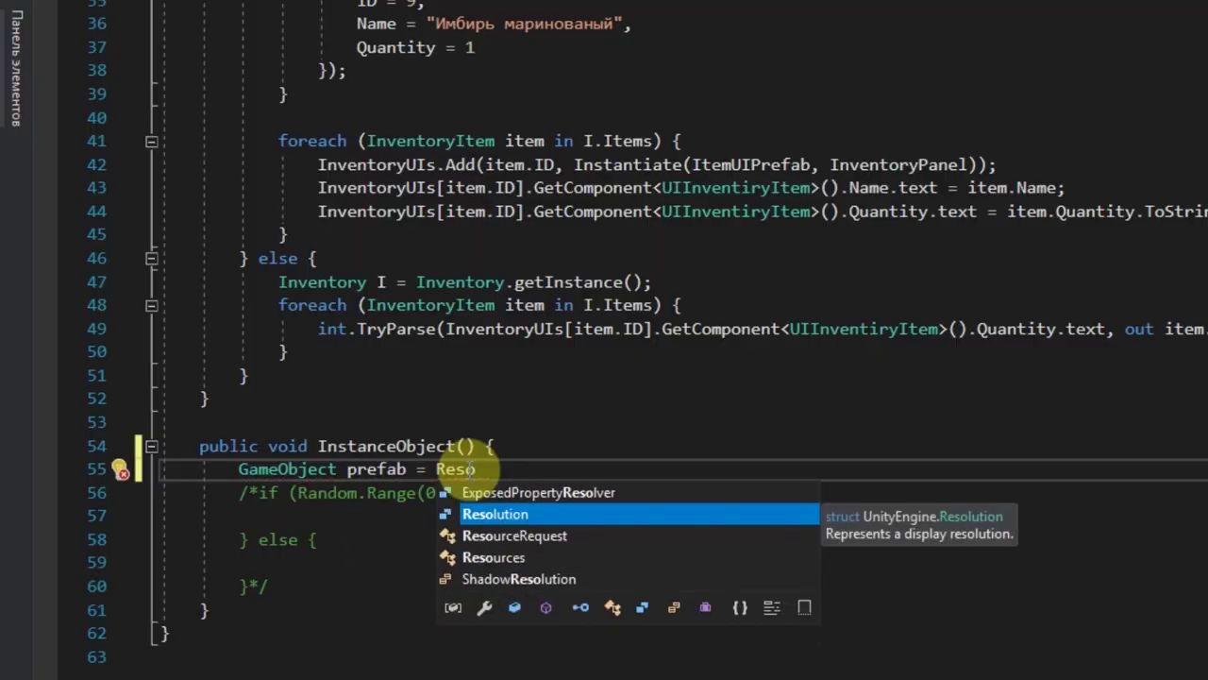
pyautogui.write('urces.lo')
pyautogui.press('Tab')
pyautogui.write('<Ga')
pyautogui.press('Tab')
pyautogui.write('();"Objects/Cube')
pyautogui.press('End')
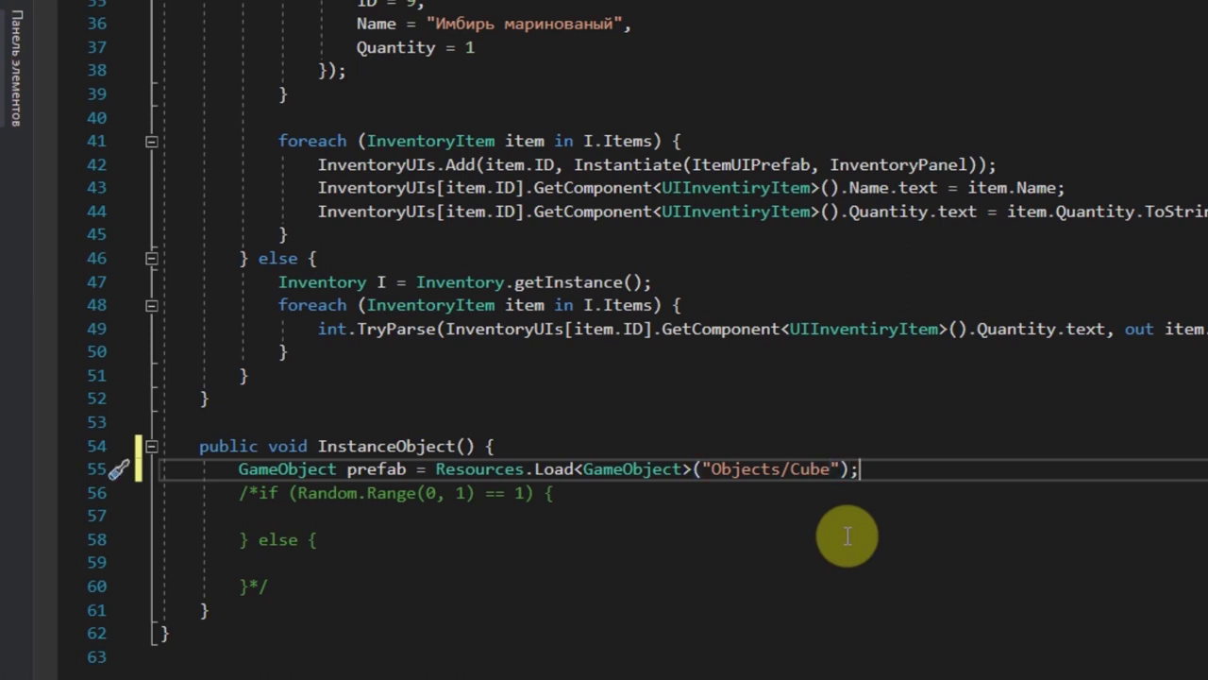
pyautogui.press('Return')
# Add Instantiate(prefab); on the next line and switch back to Unity.
pyautogui.write('Insta')
pyautogui.press('Down')
pyautogui.press('Tab')
pyautogui.write('()')
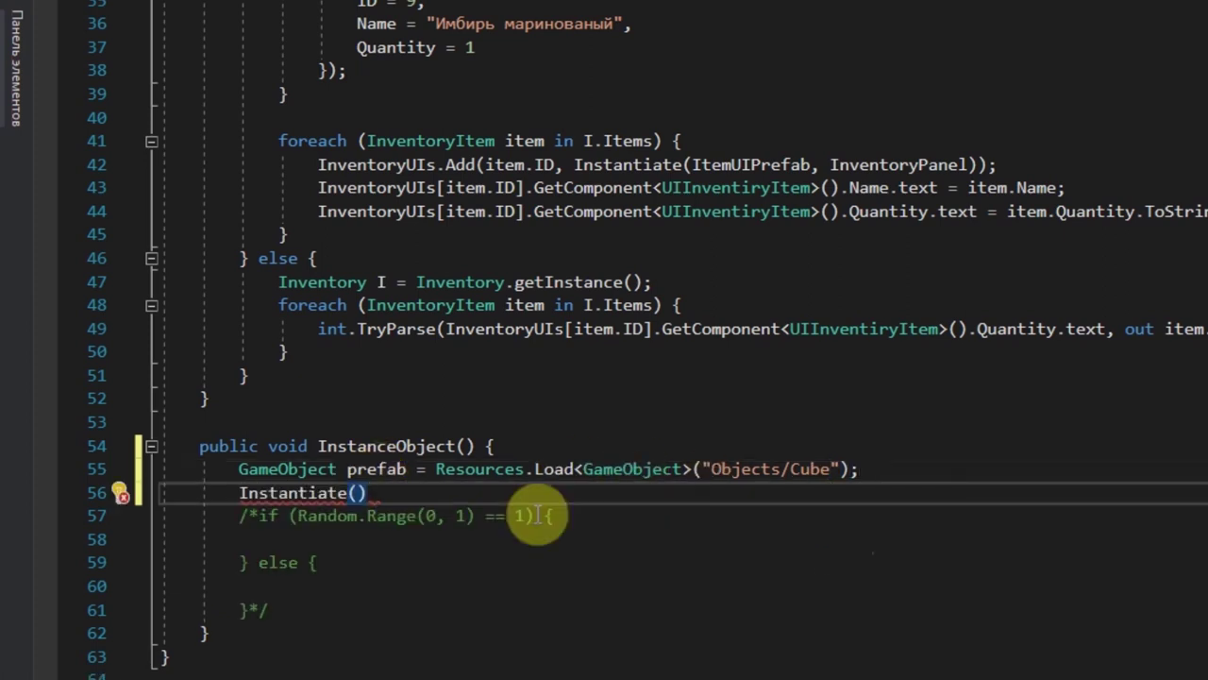
pyautogui.write('pre')
pyautogui.press('Tab')
pyautogui.write(');')
pyautogui.click(581, 444)
pyautogui.hotkey('alt', 'Tab')
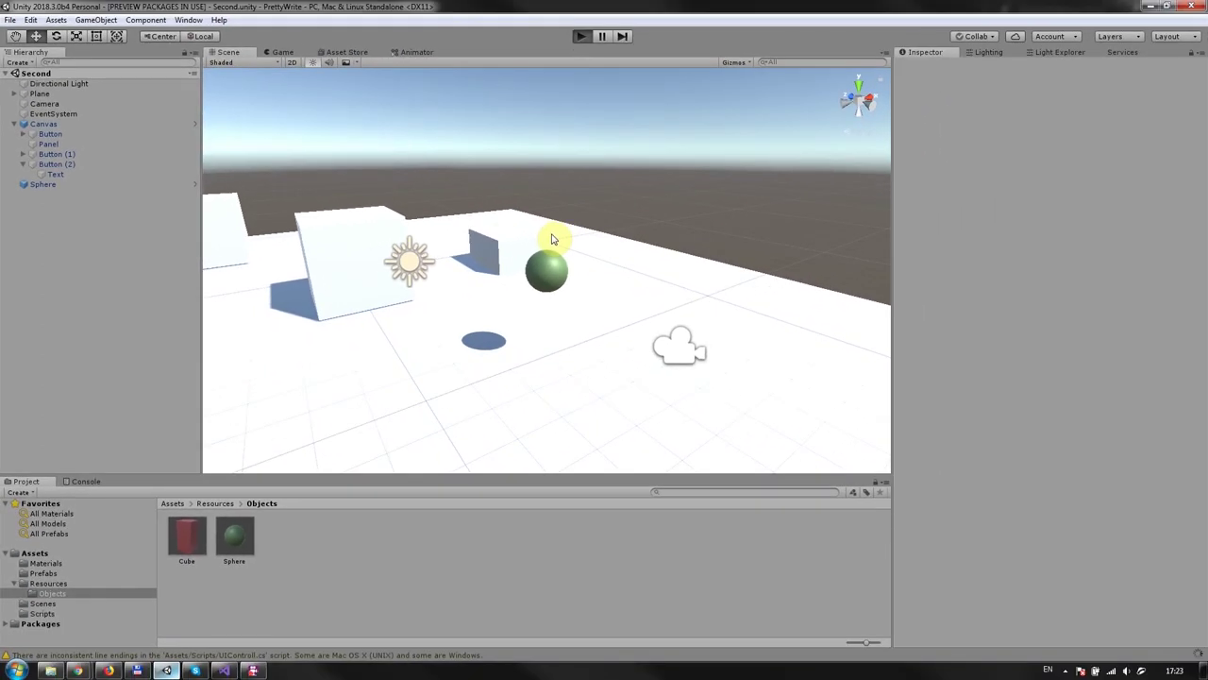
pyautogui.hotkey('ctrl', 'p')
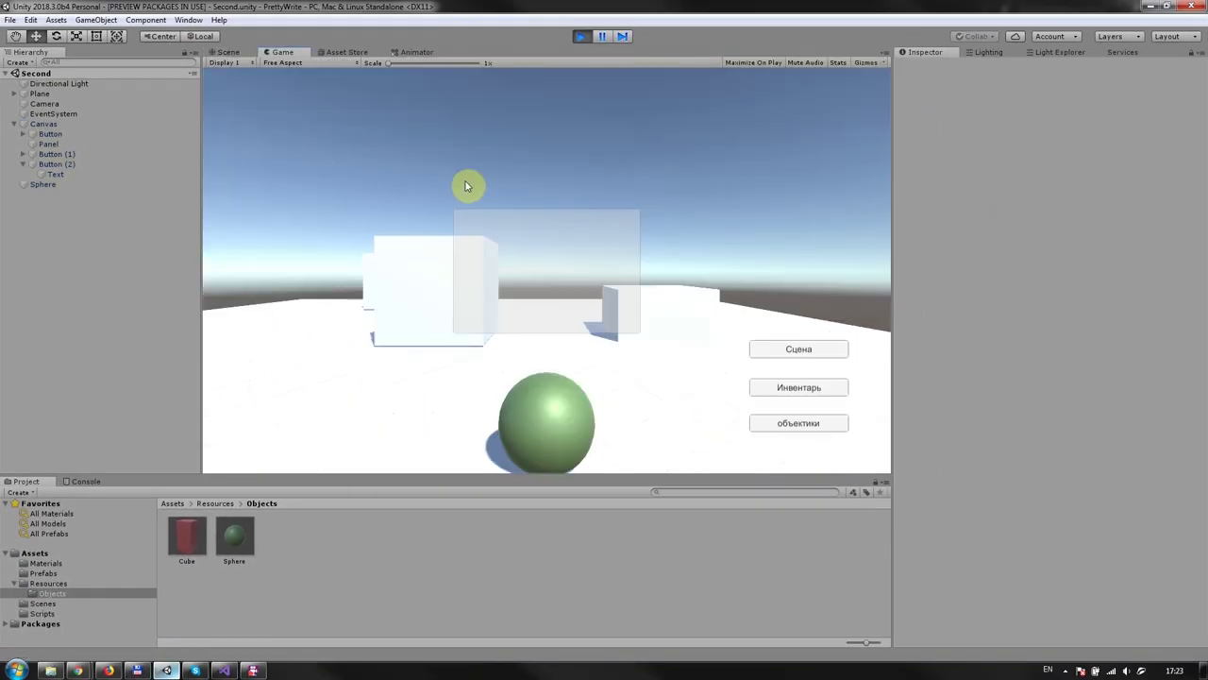
pyautogui.click(795, 425)
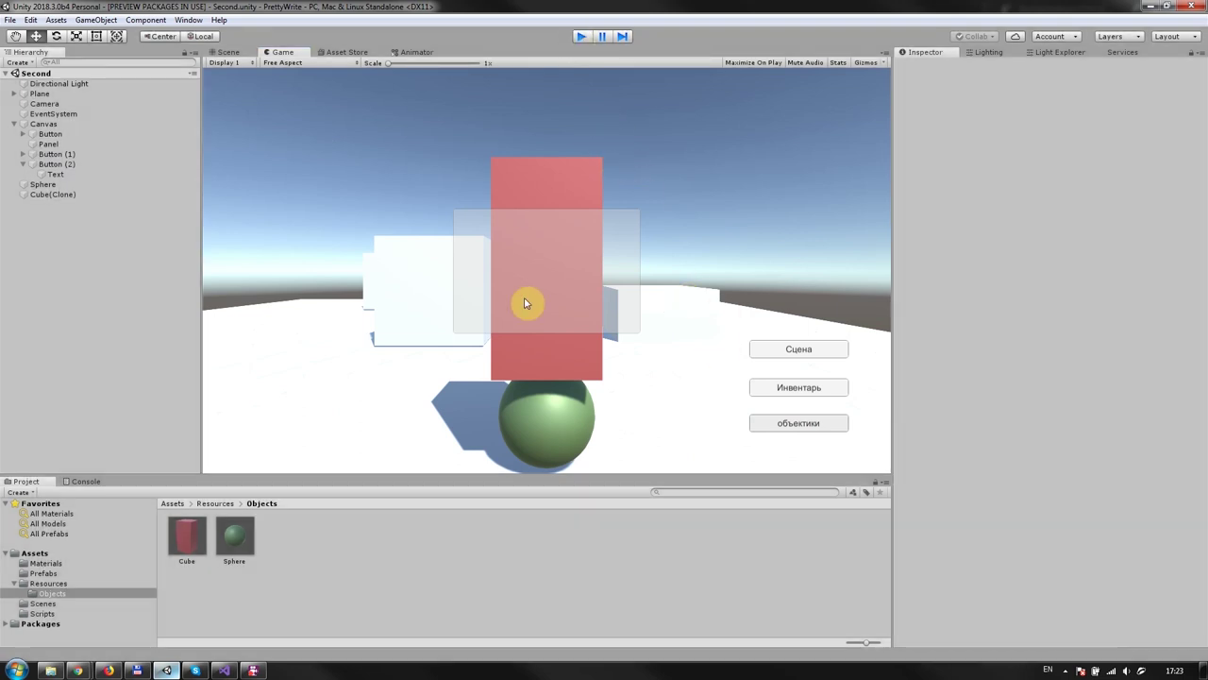
pyautogui.hotkey('ctrl', 'p')
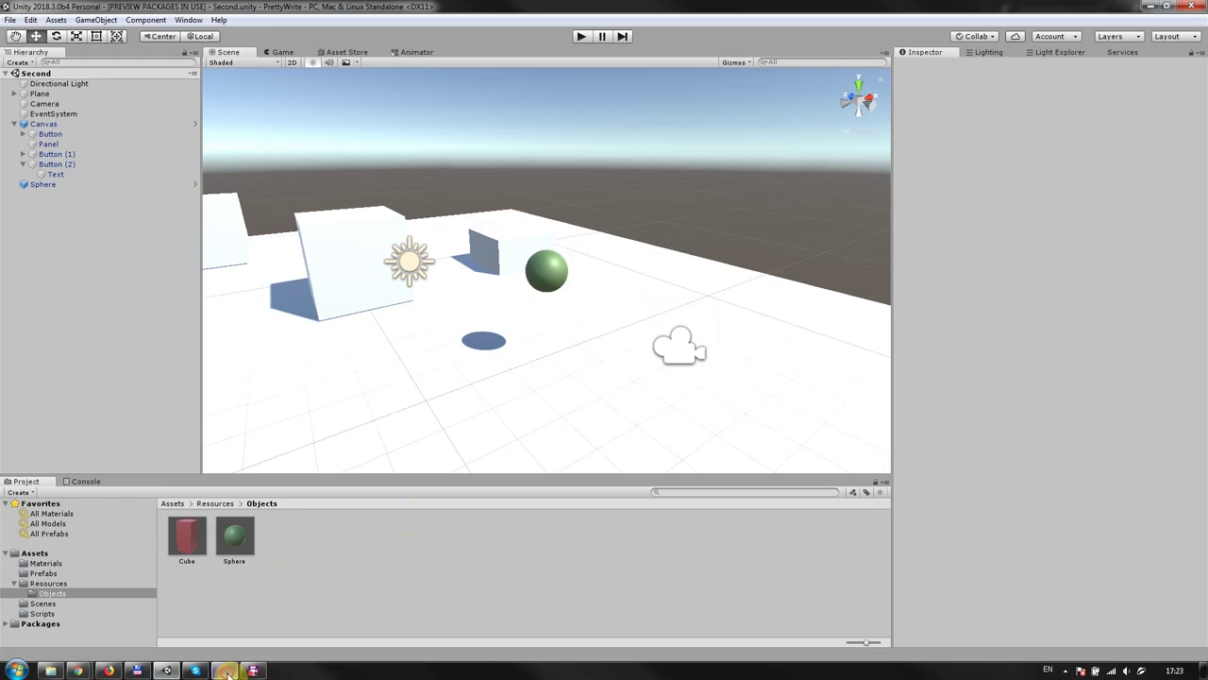
# Create a new C# script in the Scripts folder named ObjectProperties.
pyautogui.click(225, 670)
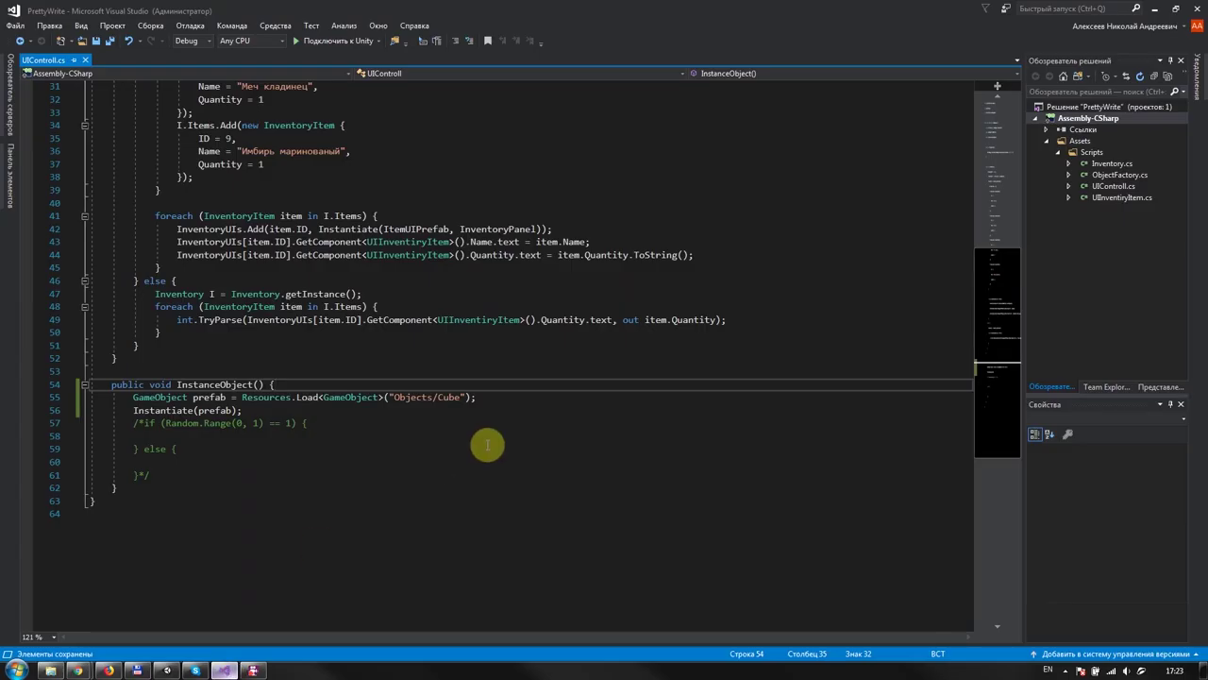
pyautogui.click(223, 671)
pyautogui.rightClick(388, 547)
pyautogui.moveTo(472, 249)
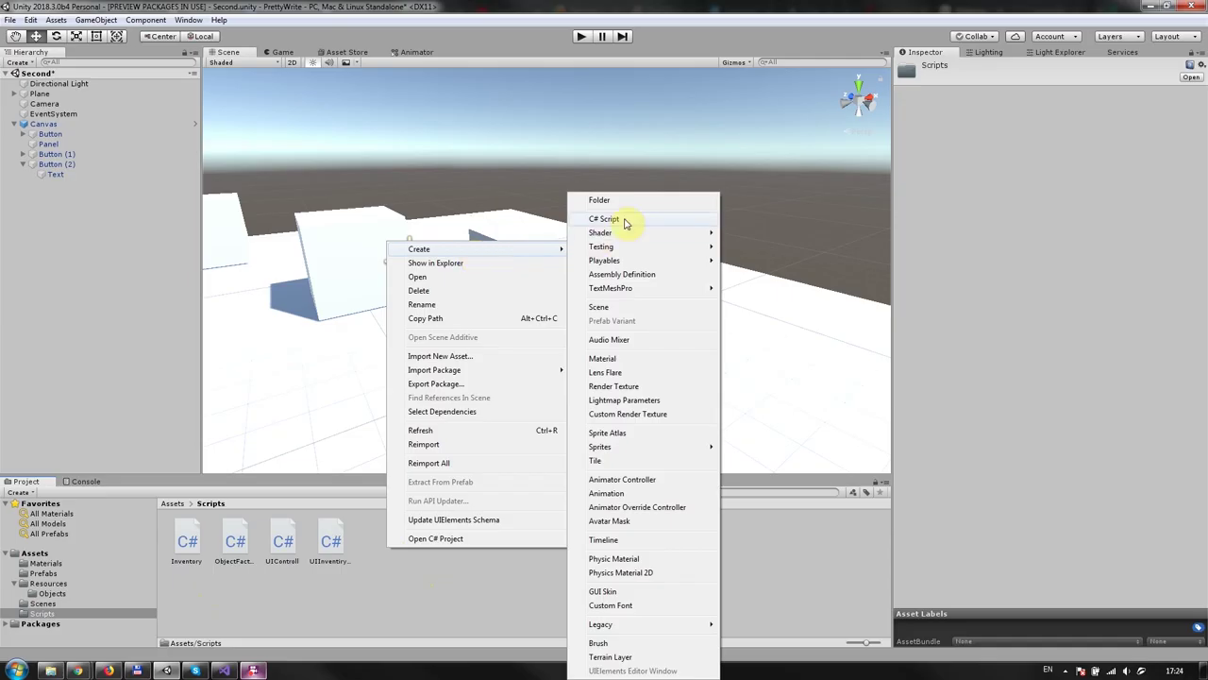
pyautogui.click(669, 225)
pyautogui.write('Obj')
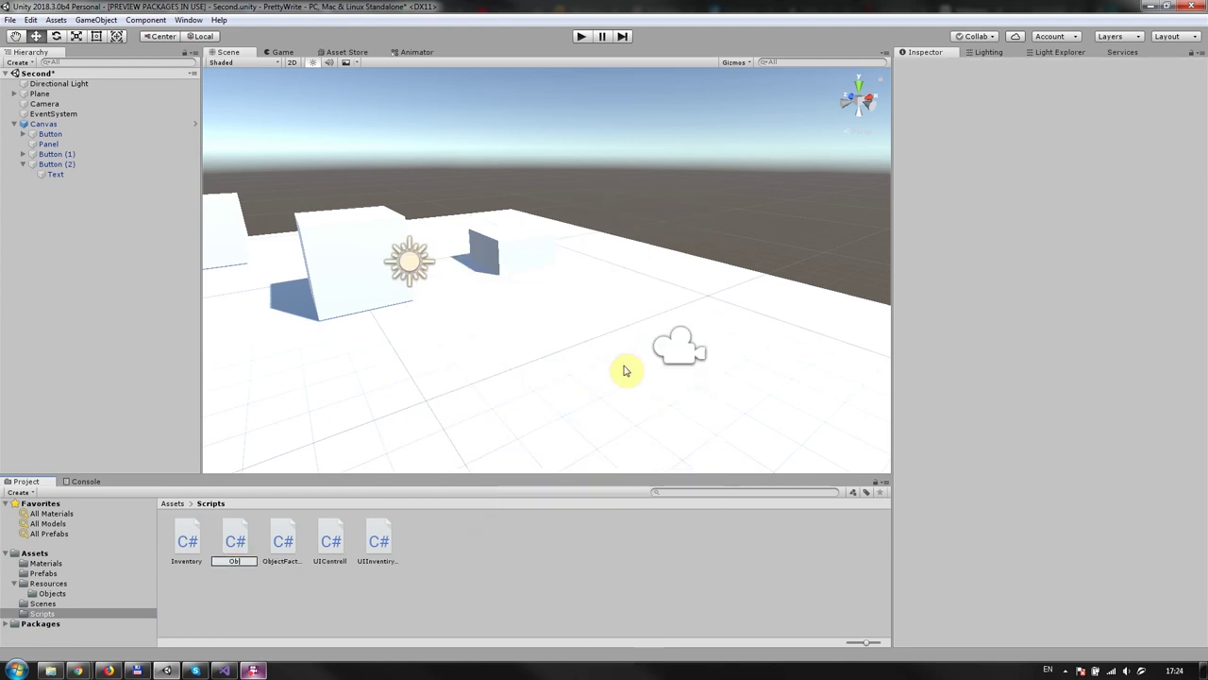
pyautogui.write('ectProperties')
# Confirm the ObjectProperties script name and open it in Visual Studio.
pyautogui.press('Return')
pyautogui.hotkey('alt', 'Tab')
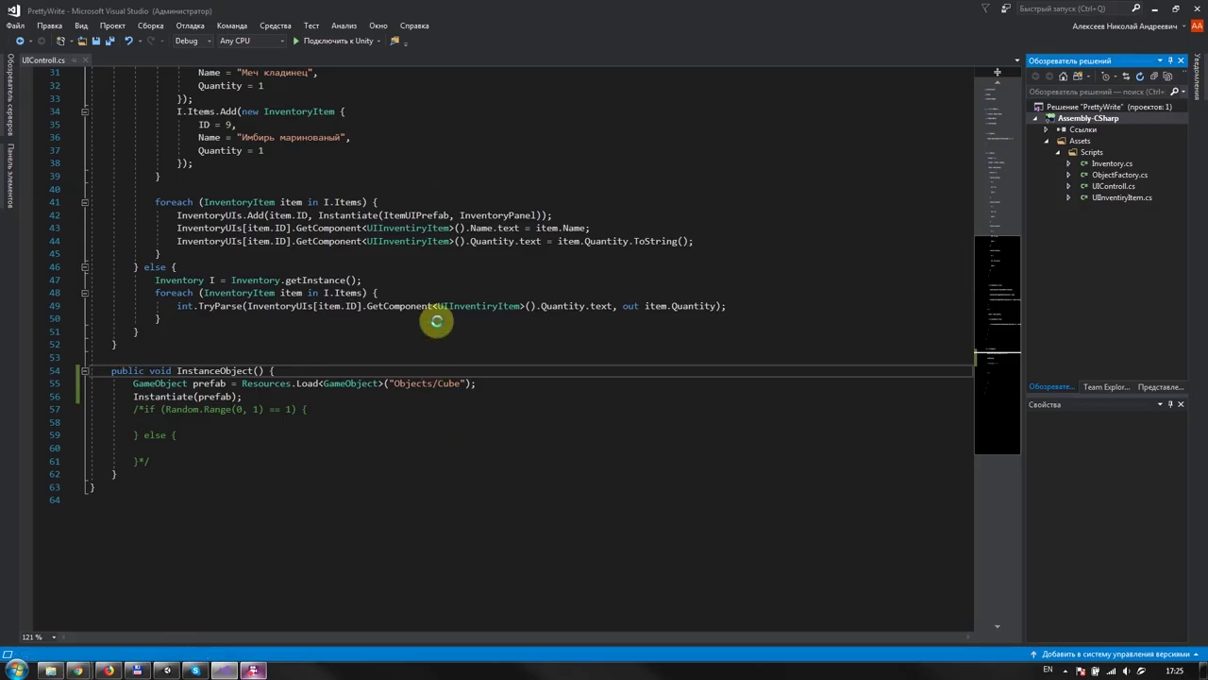
pyautogui.click(167, 670)
pyautogui.doubleClick(286, 536)
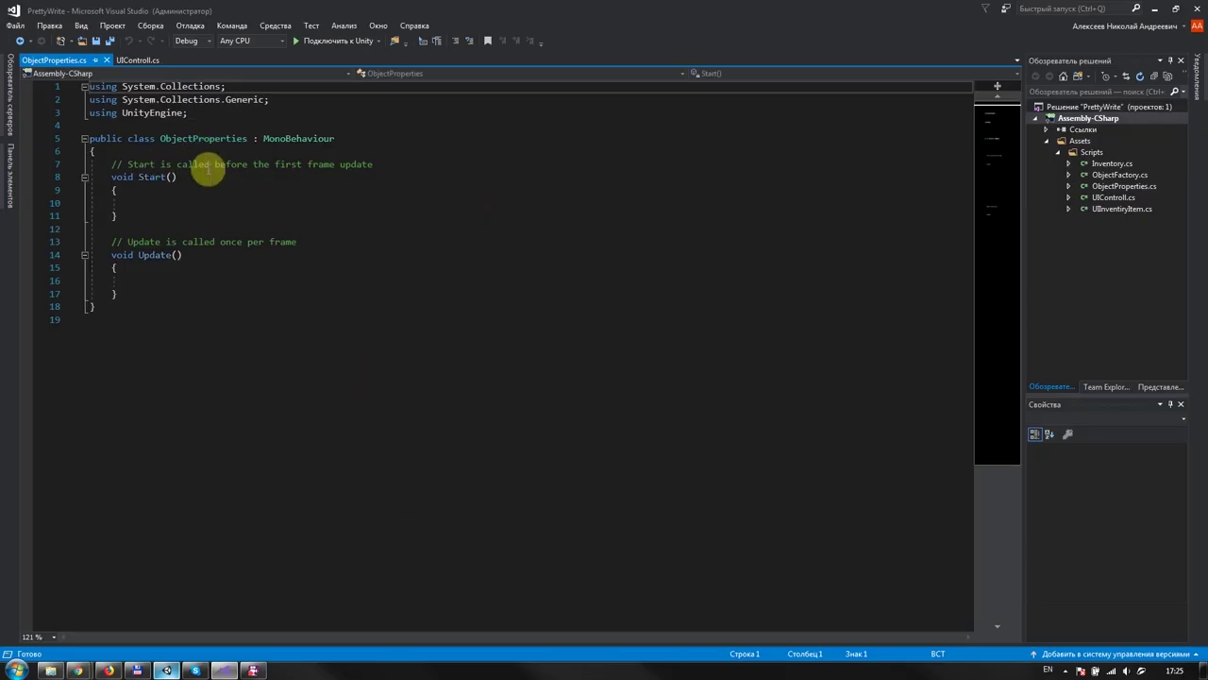
# Replace Start and Update with fields public string name and public int level, and save.
pyautogui.moveTo(111, 164); pyautogui.dragTo(204, 296)
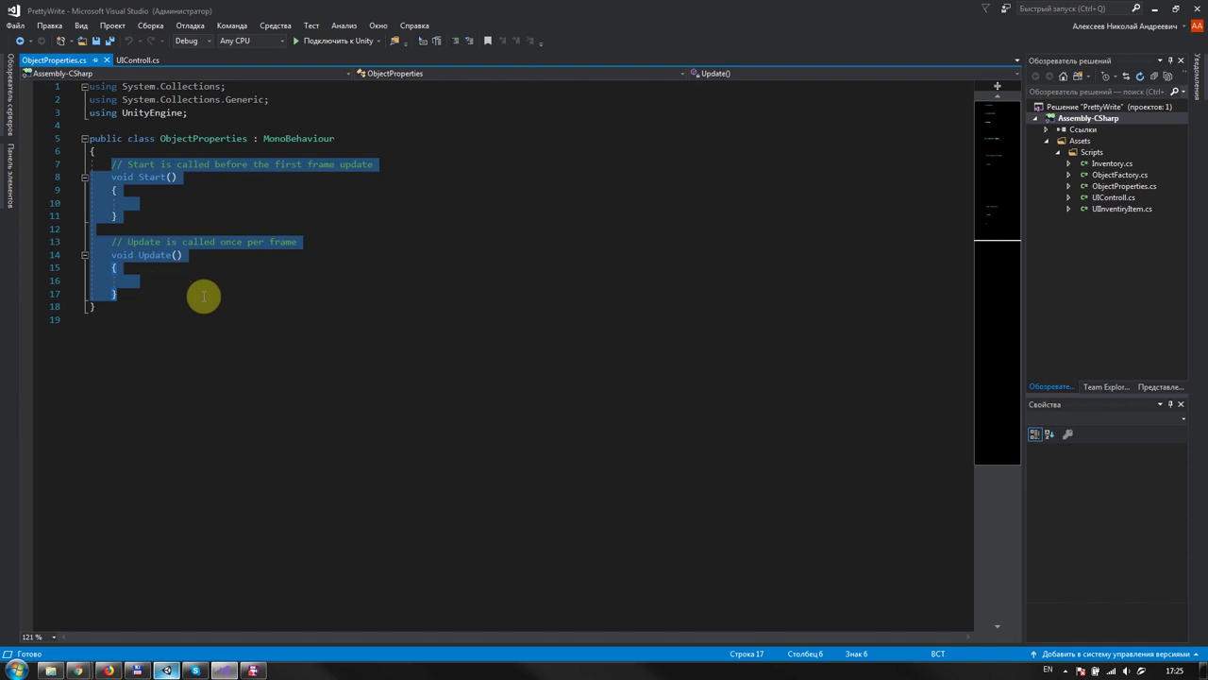
pyautogui.write('public string name;')
pyautogui.press('Return')
pyautogui.write('public int level;')
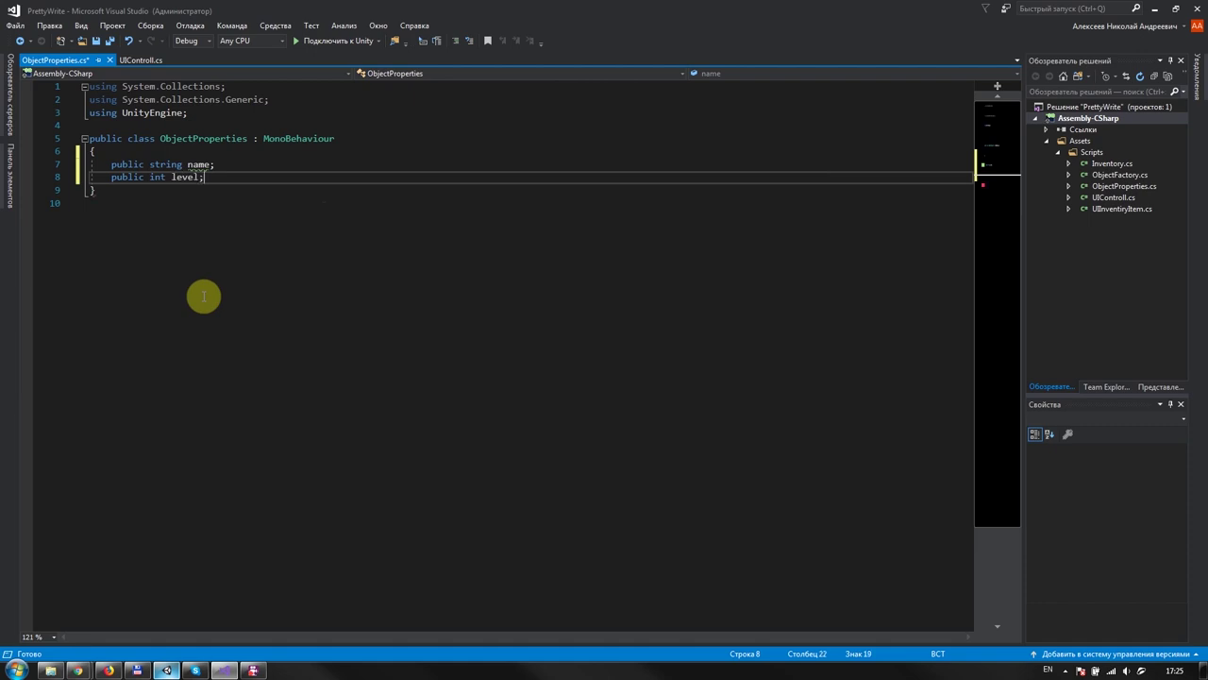
pyautogui.hotkey('ctrl', 's')
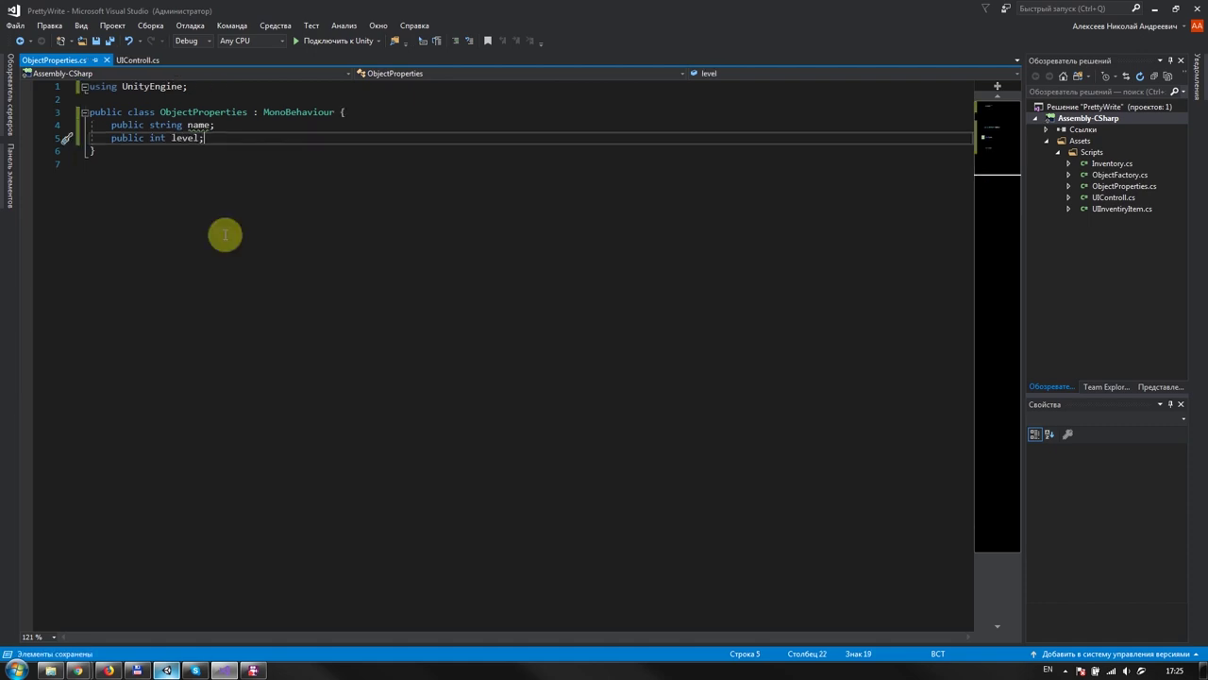
# Capitalize the fields to Name and Level.
pyautogui.moveTo(199, 126)
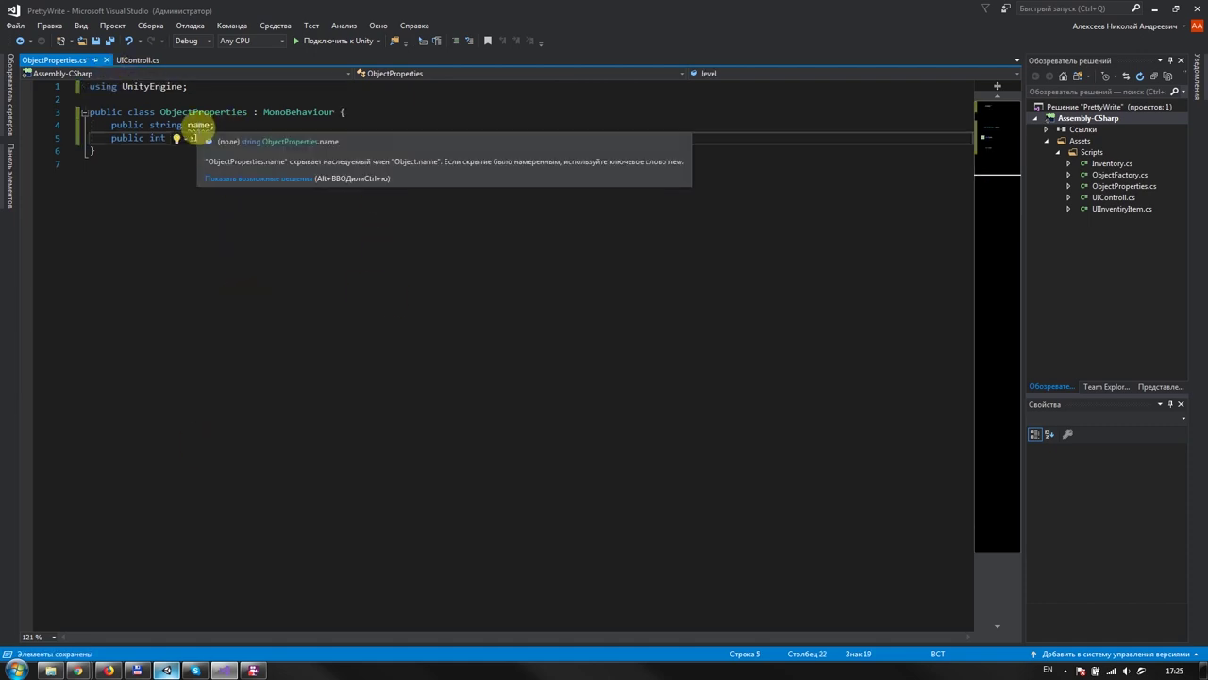
pyautogui.press('Up')
pyautogui.hotkey('ctrl', 'Left')
pyautogui.press('Delete')
pyautogui.write('N')
pyautogui.press('Down')
pyautogui.hotkey('ctrl', 'Left')
pyautogui.press('Delete')
pyautogui.write('L')
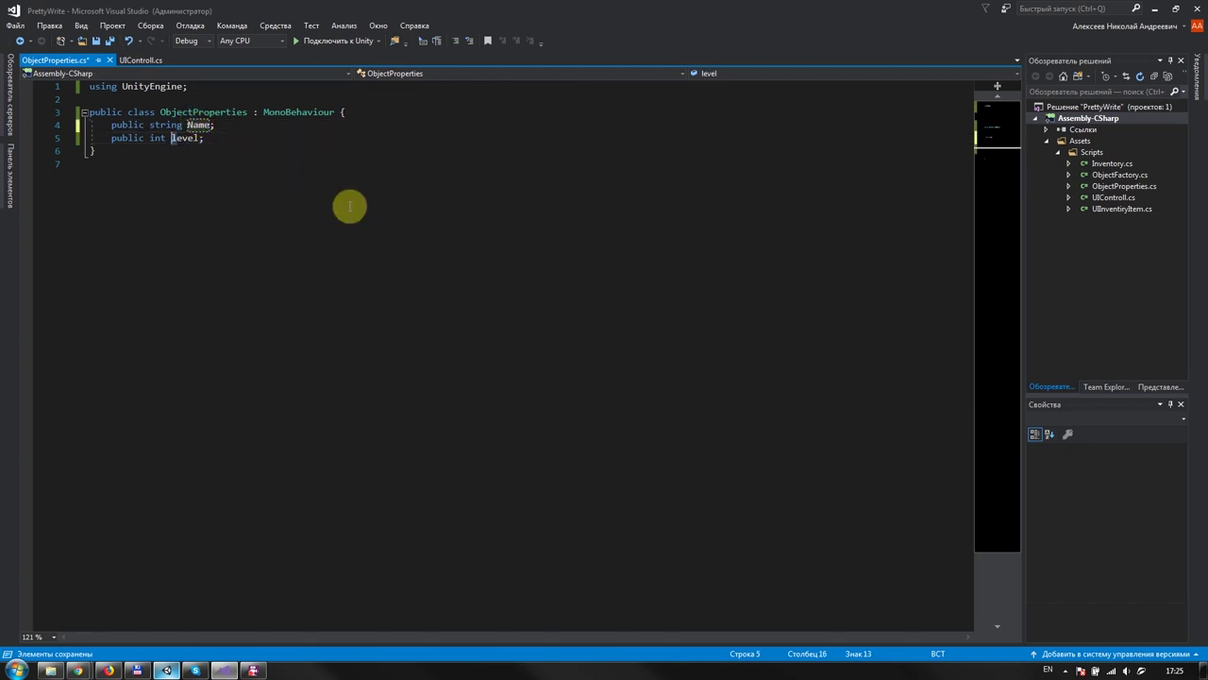
# Return to Unity and open the Resources/Objects prefab folder.
pyautogui.click(350, 206)
pyautogui.click(132, 59)
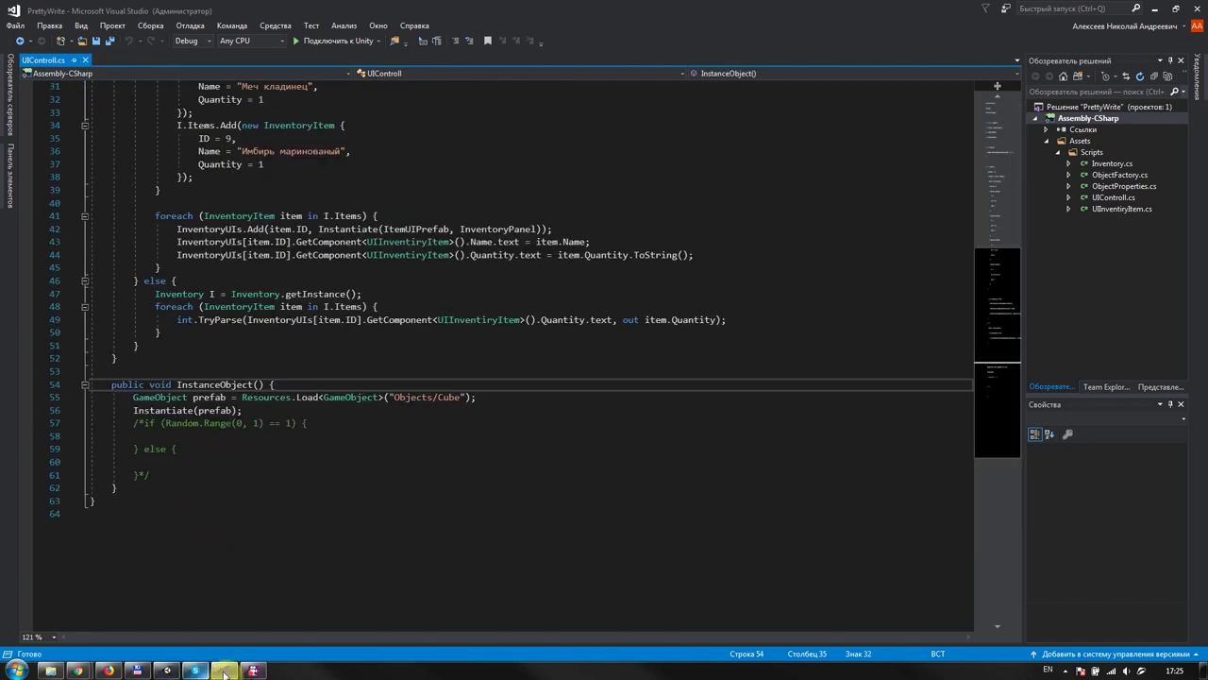
pyautogui.click(224, 670)
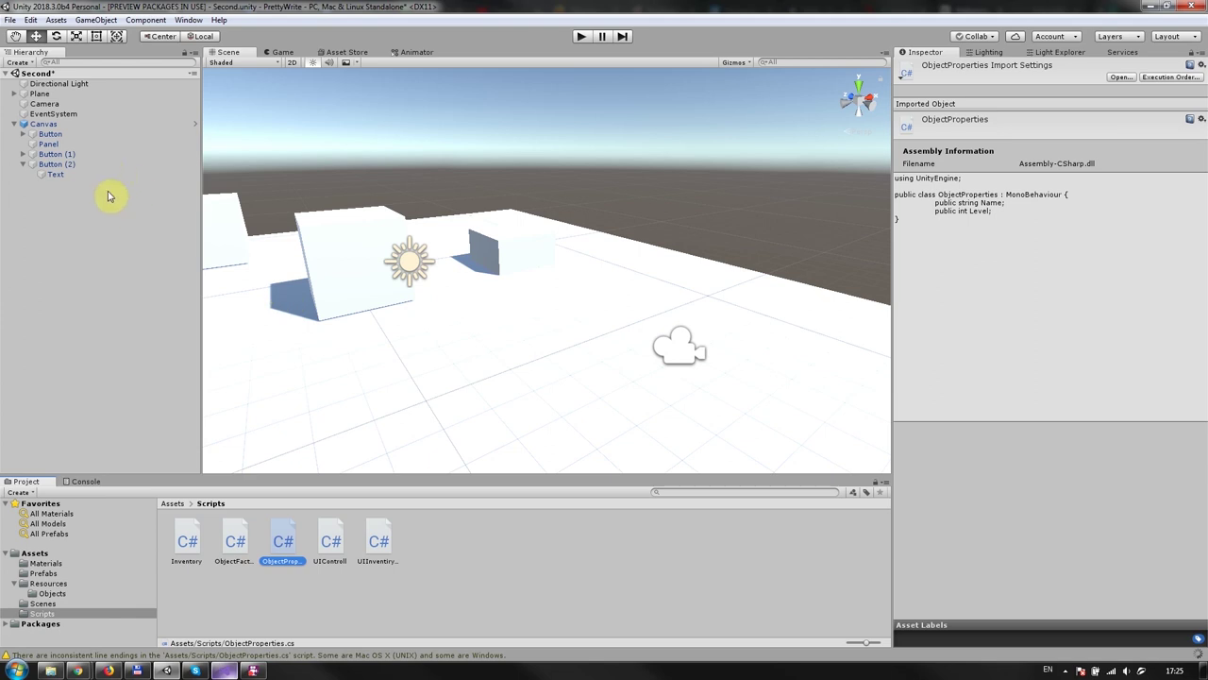
pyautogui.click(52, 592)
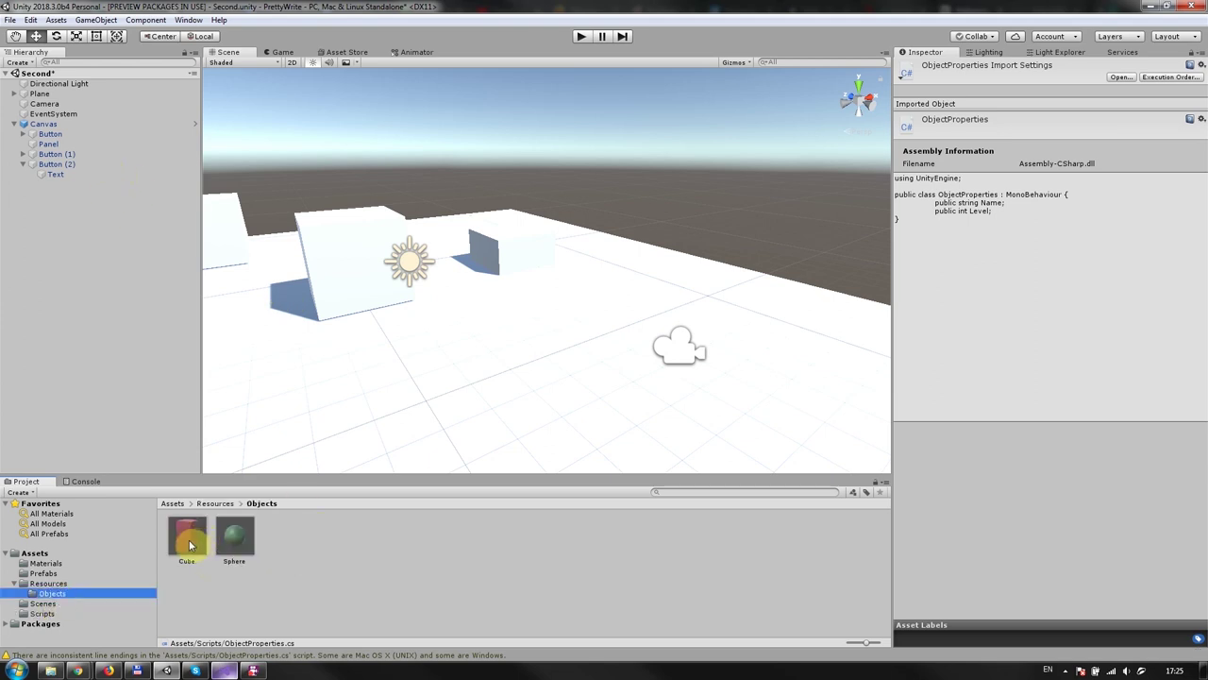
# Add the ObjectProperties script to the Cube prefab.
pyautogui.doubleClick(187, 539)
pyautogui.scroll(-3, 944, 462)
pyautogui.click(901, 425)
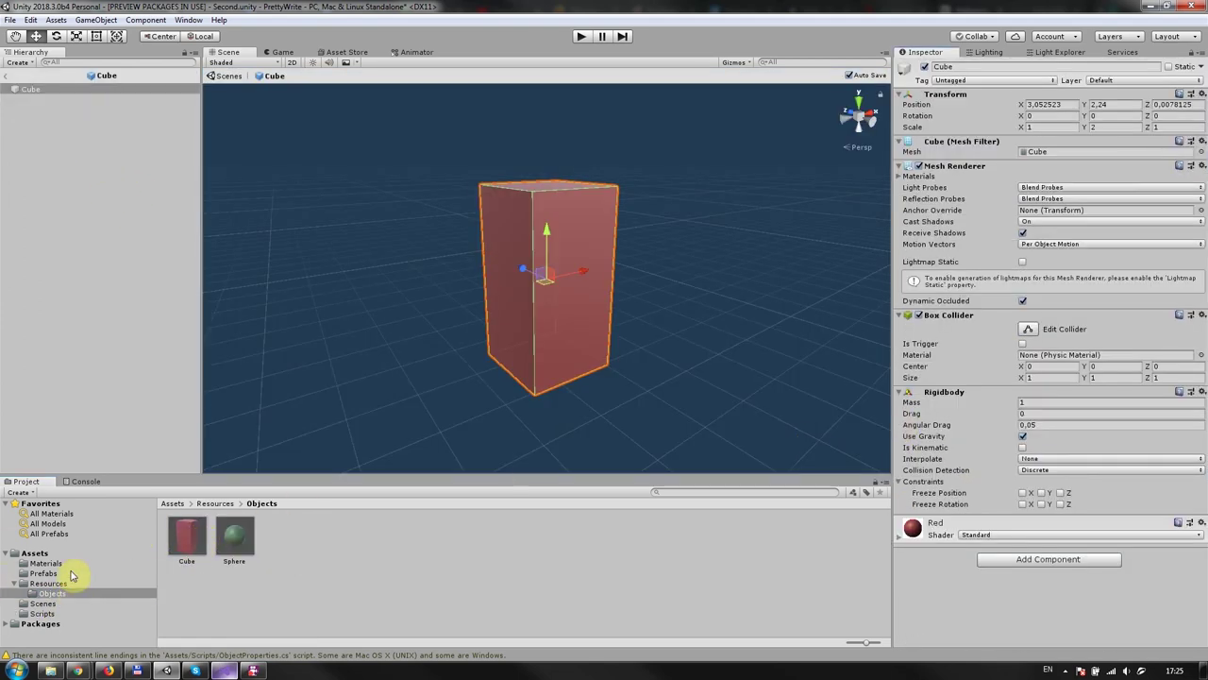
pyautogui.click(42, 613)
pyautogui.moveTo(284, 546)
pyautogui.mouseDown()
pyautogui.moveTo(965, 641)
pyautogui.moveTo(1025, 639)
pyautogui.mouseUp()
# Add ObjectProperties to the Sphere prefab too, then open UIControll in Visual Studio.
pyautogui.click(52, 593)
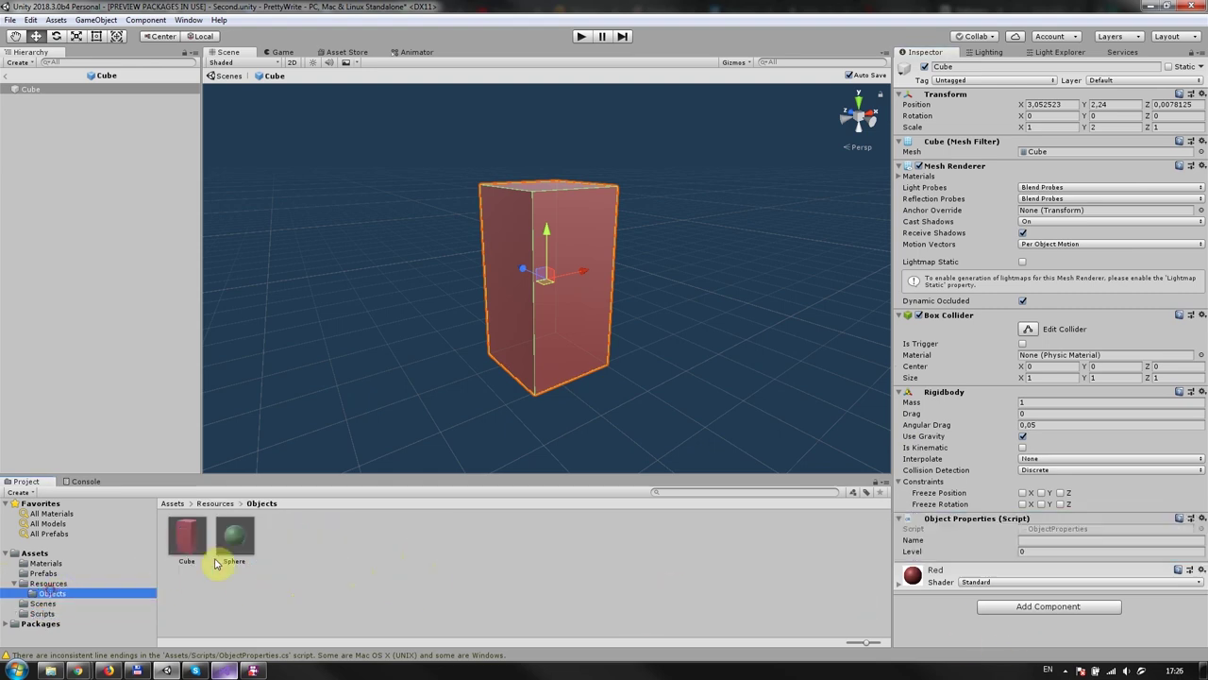
pyautogui.doubleClick(234, 538)
pyautogui.click(42, 614)
pyautogui.moveTo(283, 543); pyautogui.dragTo(1036, 604)
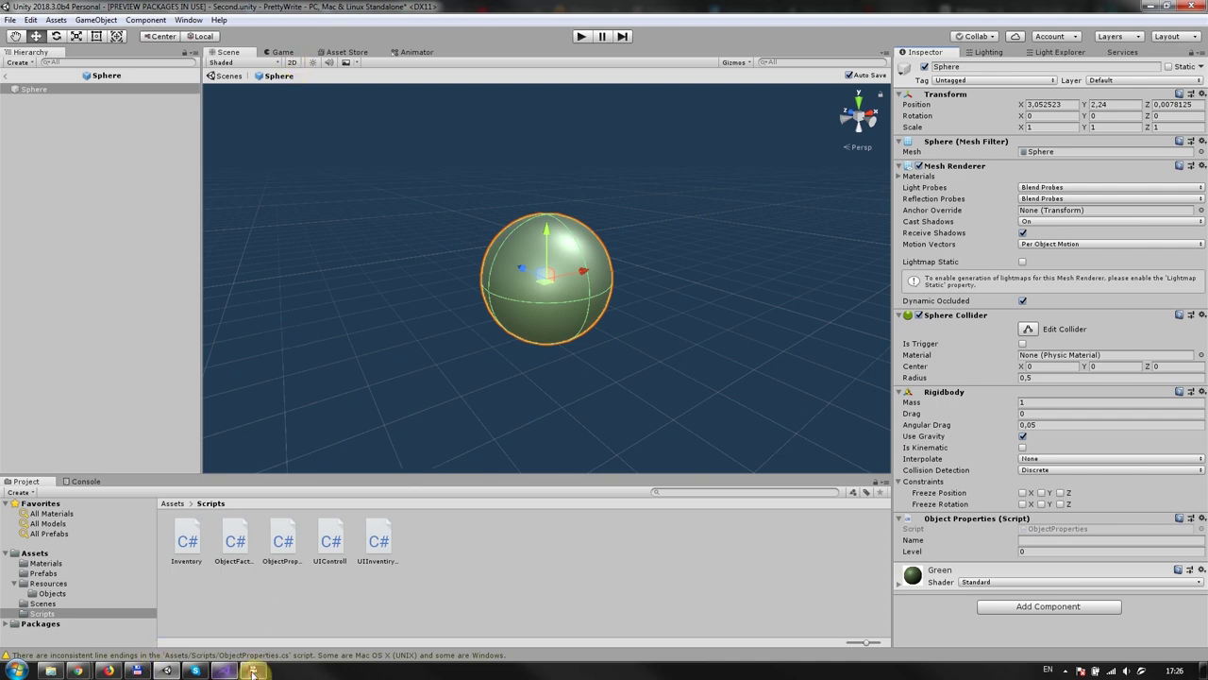
pyautogui.doubleClick(330, 543)
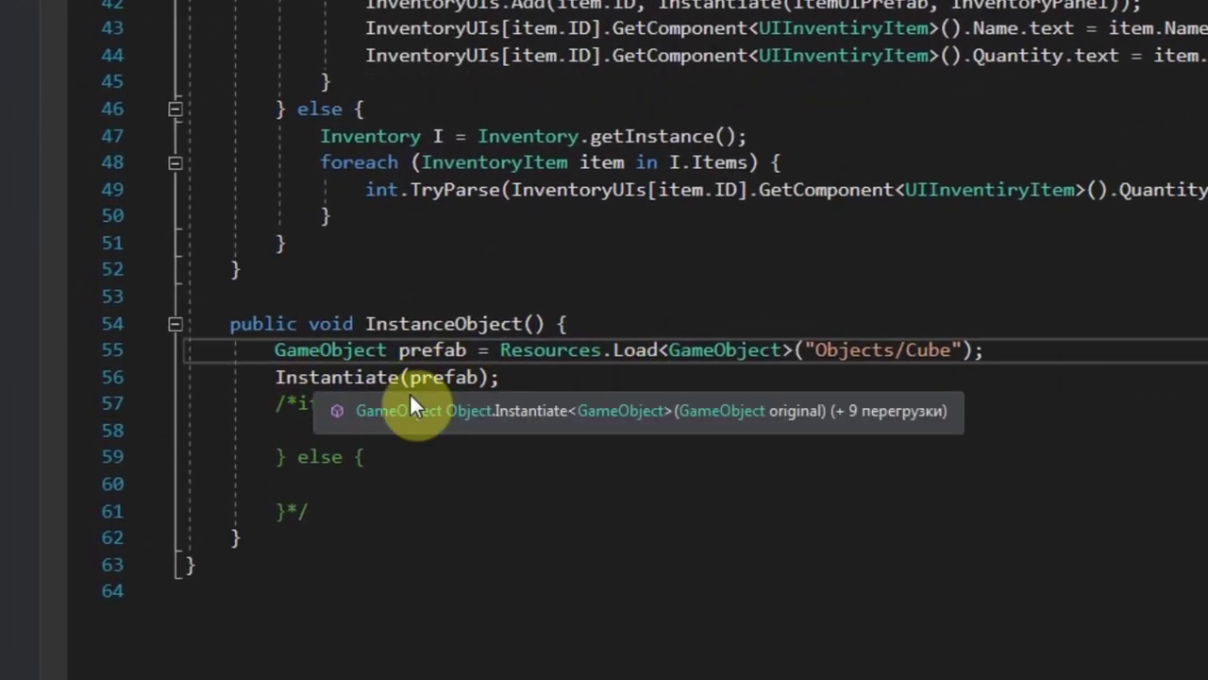
# Declare an ObjectProperties variable assigned from the Instantiate call on line 56.
pyautogui.doubleClick(283, 377)
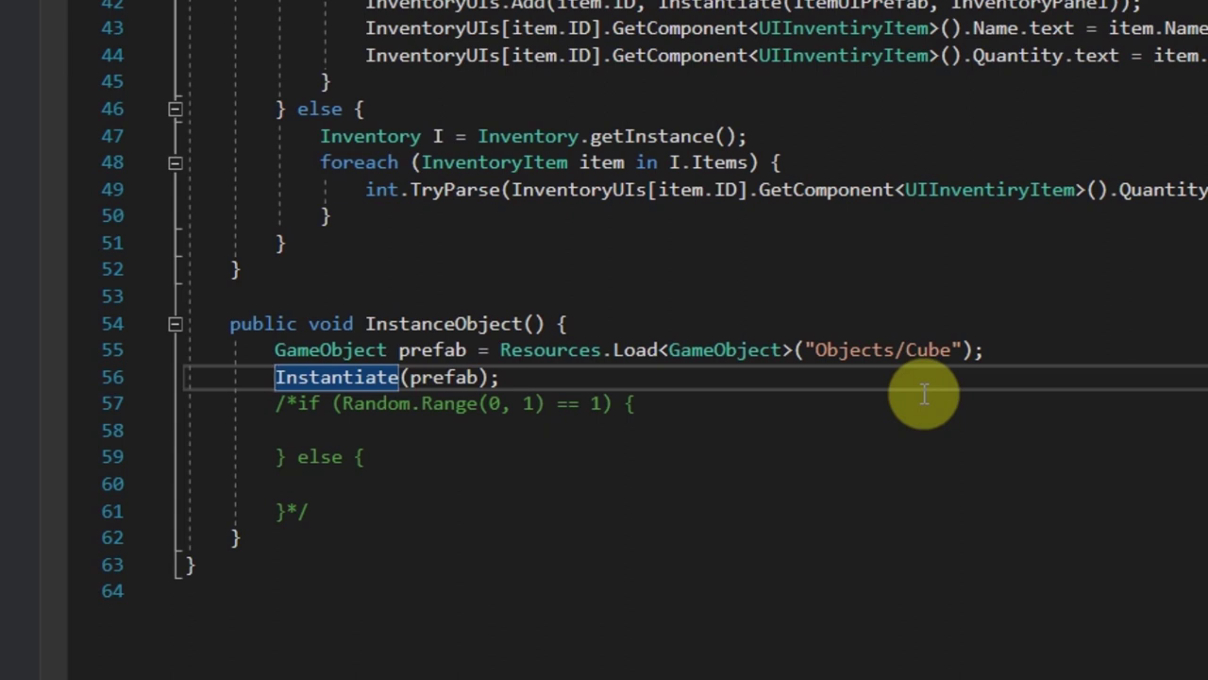
pyautogui.press('Left')
pyautogui.write('ObjectP')
pyautogui.press('Tab')
pyautogui.write('=')
pyautogui.press('Delete')
pyautogui.press('End')
pyautogui.press('Left')
# Append .GetComponent<ObjectProperties>() to the Instantiate call.
pyautogui.write('.Ge')
pyautogui.press('Tab')
pyautogui.write('<Ob')
pyautogui.press('Down')
pyautogui.press('Down')
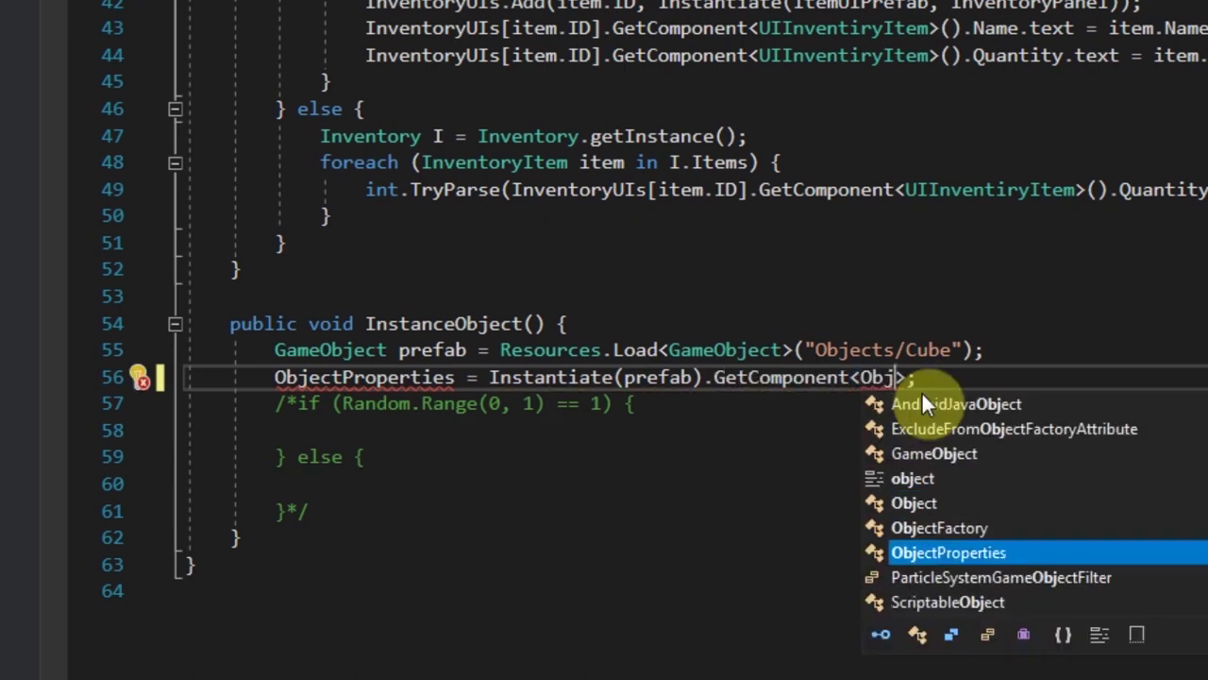
pyautogui.press('Tab')
pyautogui.write('>()')
pyautogui.press('End')
pyautogui.press('Return')
# Name the variable p and add lines setting p.Name and p.Level.
pyautogui.click(473, 377)
pyautogui.write('p')
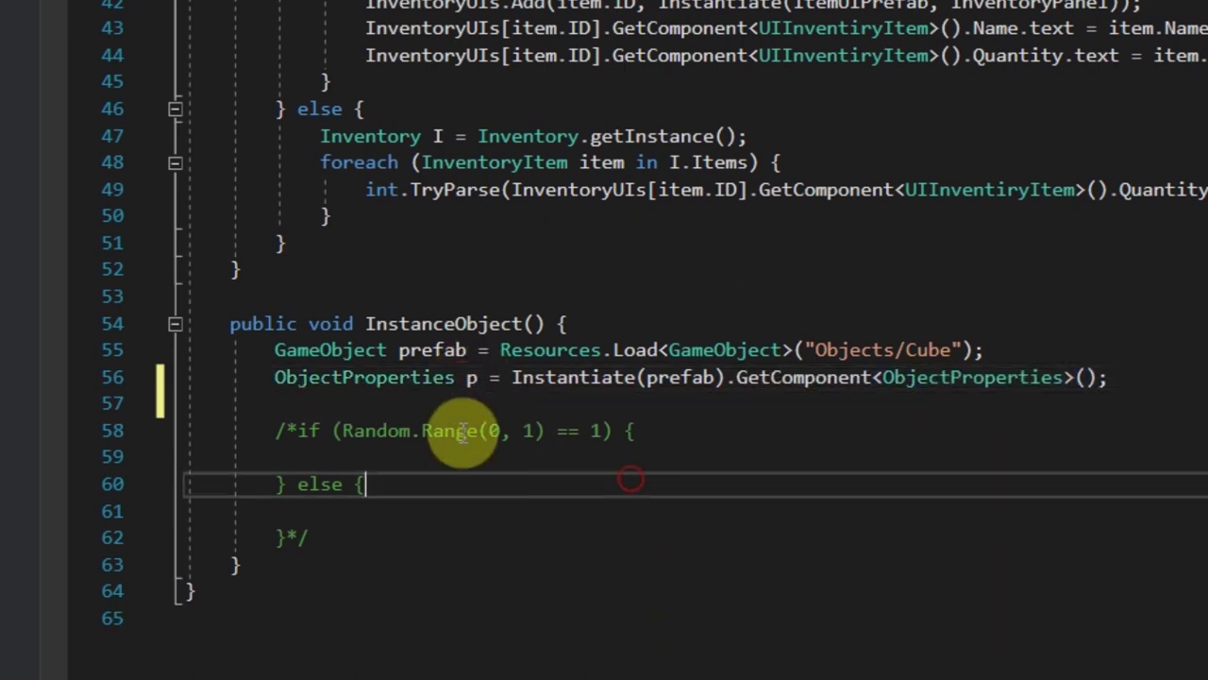
pyautogui.press('Down')
pyautogui.write('p.')
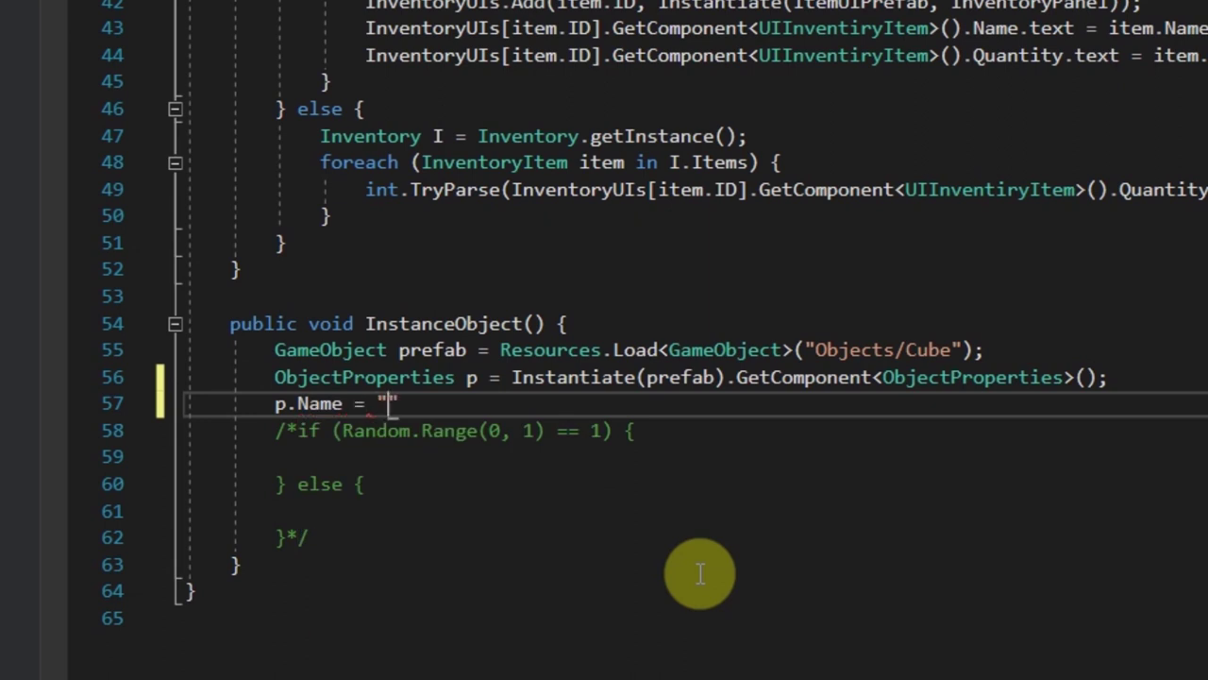
pyautogui.press('Return')
pyautogui.write('p.Level')
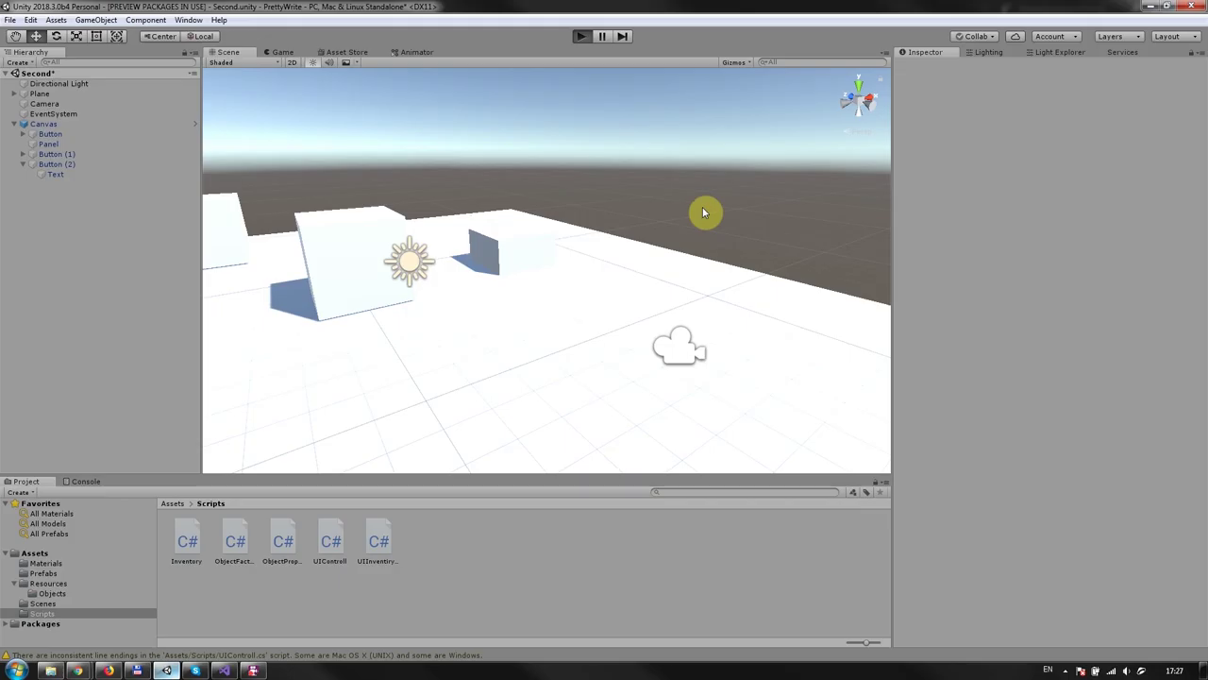
# Play the scene, spawn a Cube(Clone) via the button, and confirm Name Jcnf and Level 2.
pyautogui.hotkey('ctrl', 'p')
pyautogui.click(812, 433)
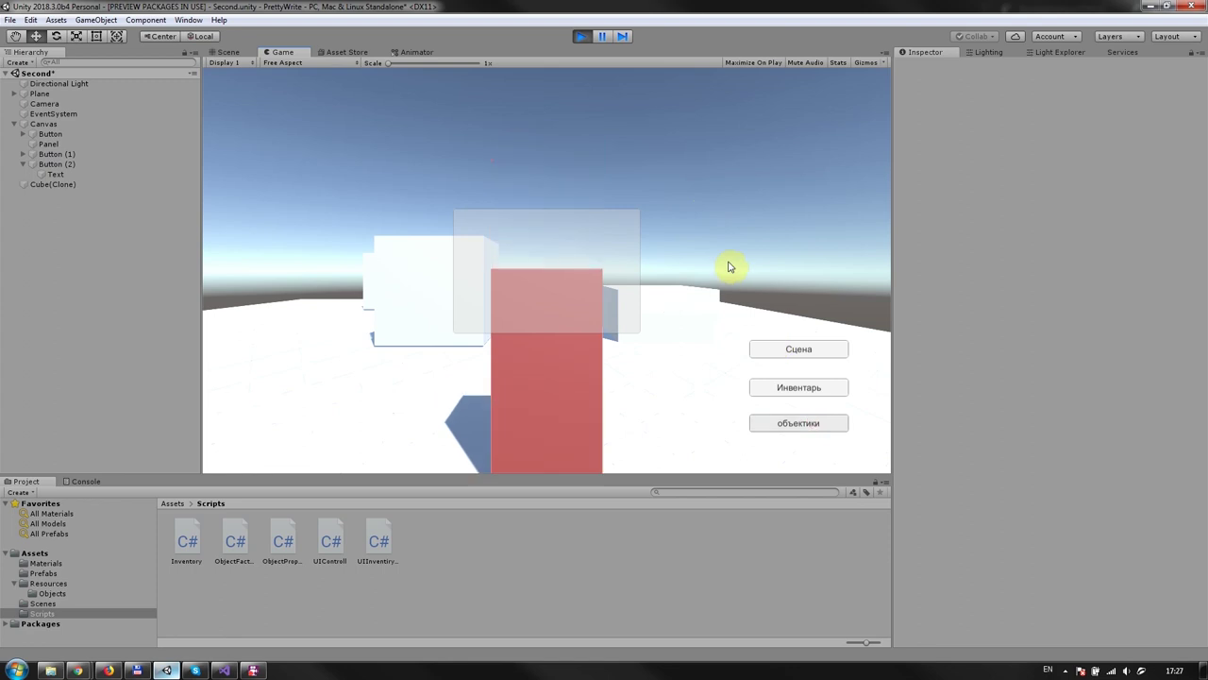
pyautogui.click(70, 185)
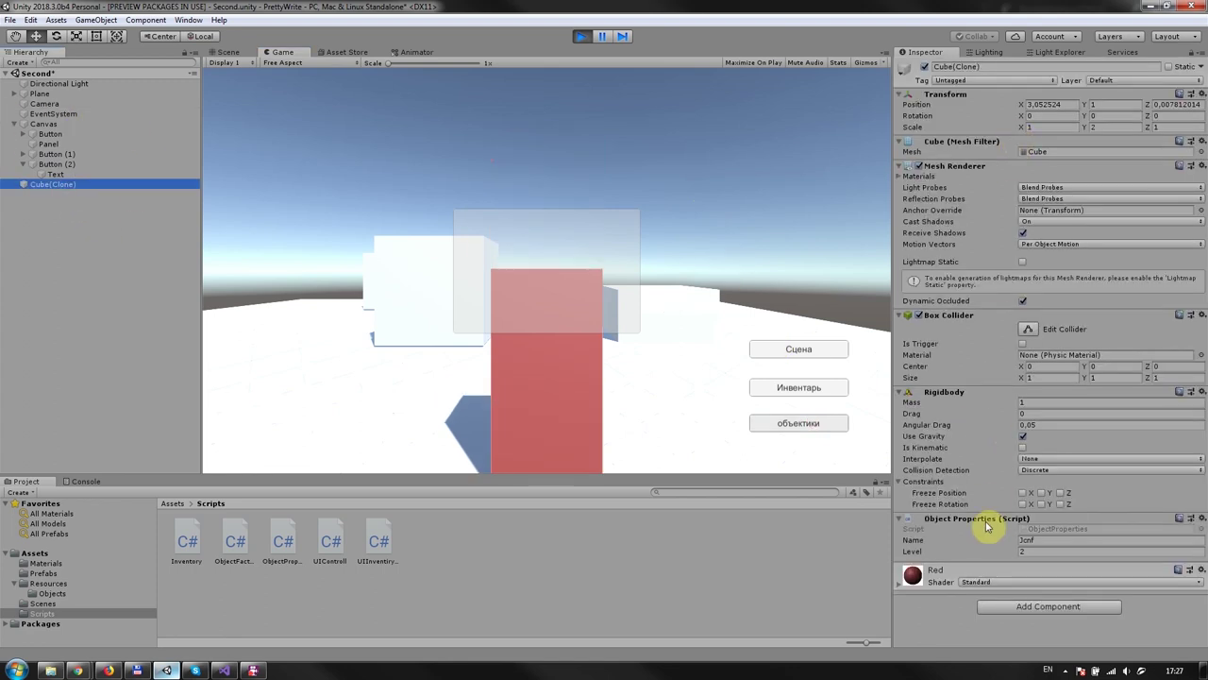
pyautogui.click(1034, 541)
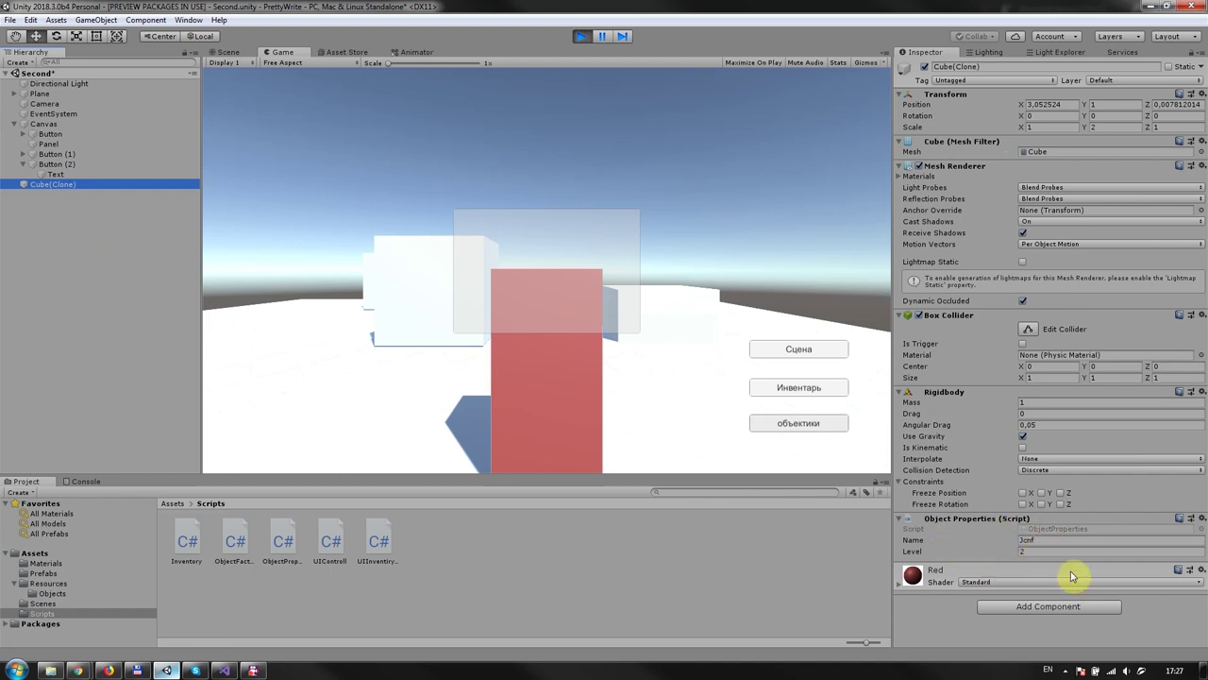
pyautogui.click(582, 36)
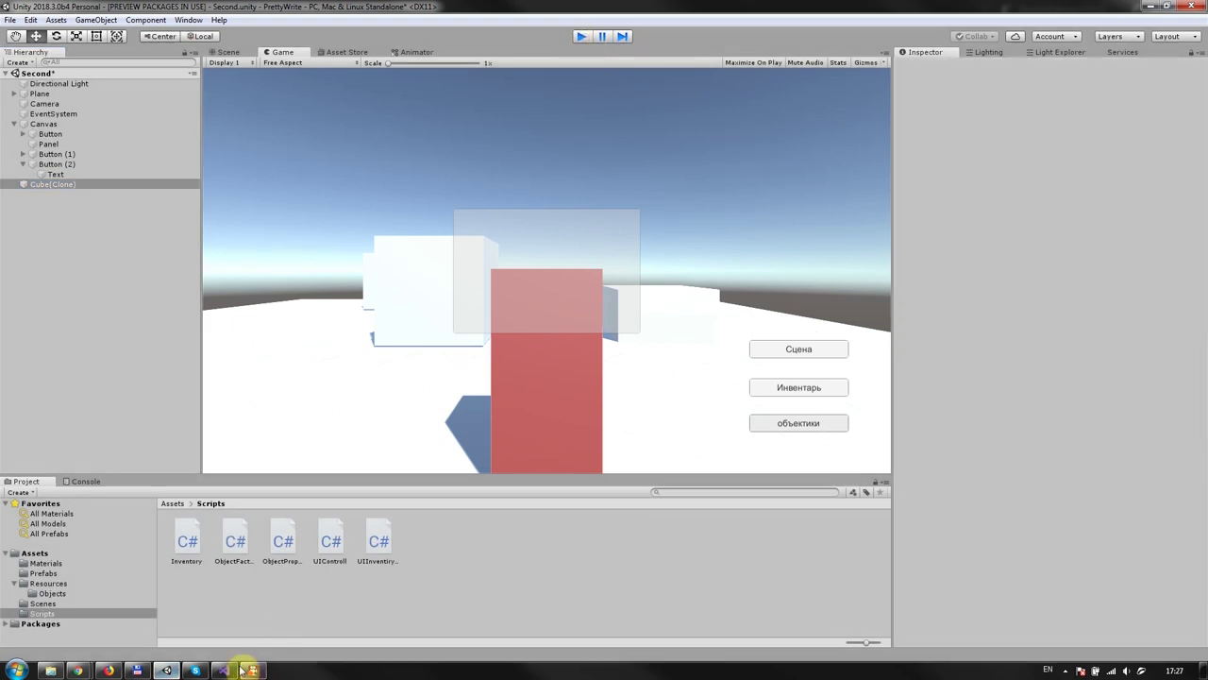
# Back in Visual Studio, place the caret at the start of the spawning code.
pyautogui.click(224, 670)
pyautogui.click(236, 424)
pyautogui.click(274, 397)
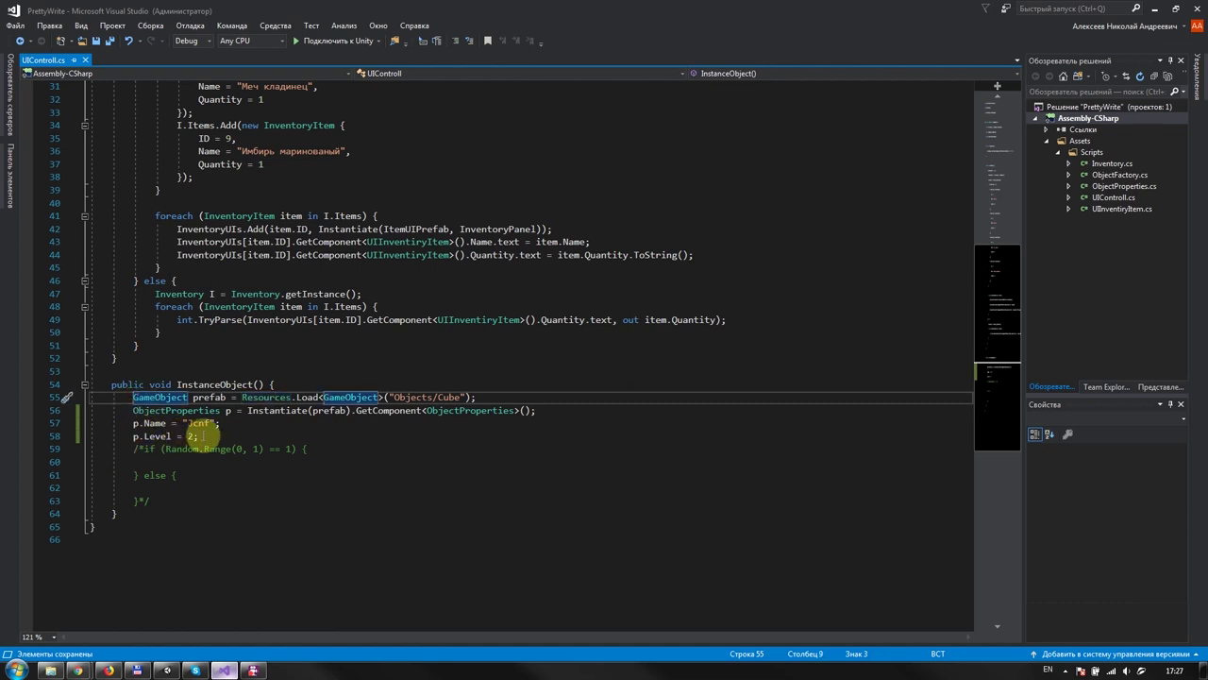
# Cut the load-and-spawn lines and remove the comment markers around the random if/else.
pyautogui.moveTo(132, 397); pyautogui.dragTo(341, 439)
pyautogui.hotkey('ctrl', 'c')
pyautogui.press('Delete')
pyautogui.press('BackSpace')
pyautogui.press('Down')
pyautogui.press('Delete')
pyautogui.press('Delete')
pyautogui.press('Down')
# Paste the spawning code into both the if and else branches, then return to Unity.
pyautogui.press('Down')
pyautogui.press('Down')
pyautogui.press('Down')
pyautogui.press('Delete')
pyautogui.press('Delete')
pyautogui.press('Up')
pyautogui.press('Up')
pyautogui.press('Up')
pyautogui.press('Up')
pyautogui.press('Down')
pyautogui.hotkey('ctrl', 'v')
pyautogui.press('Down')
pyautogui.press('Down')
pyautogui.hotkey('ctrl', 'v')
pyautogui.hotkey('alt', 'Tab')
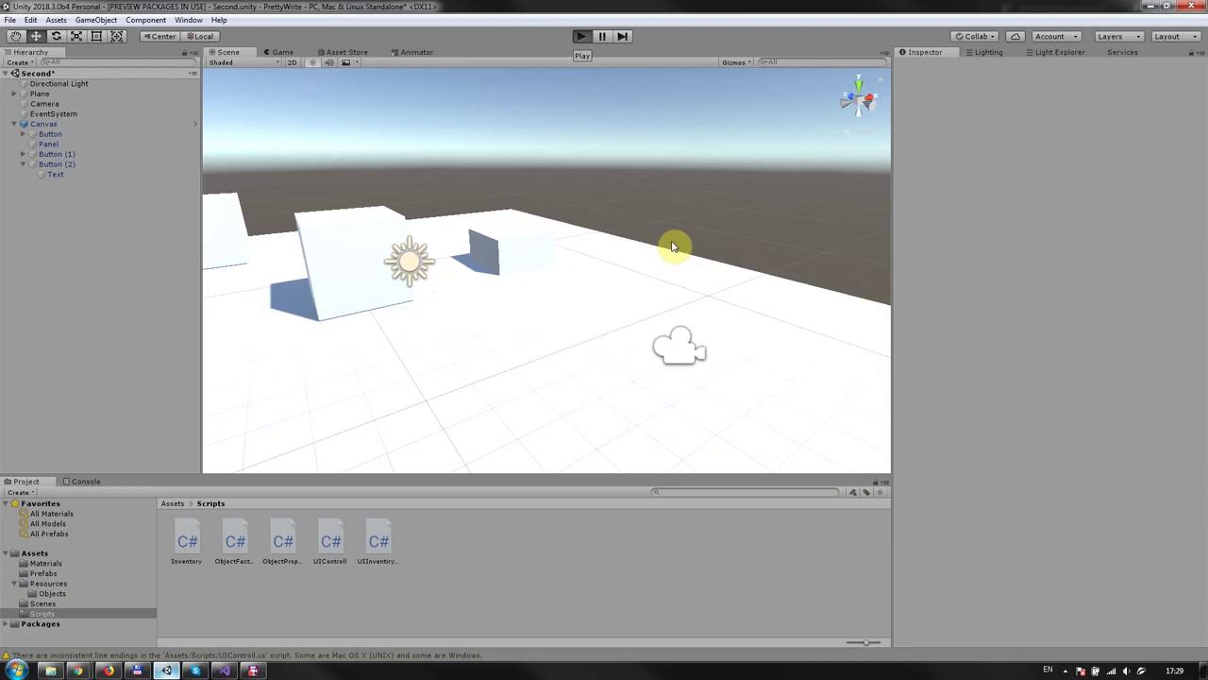
# Spawn four more random objects with the объектики button, stop play mode, then return to InstanceObject's code.
pyautogui.hotkey('ctrl', 'p')
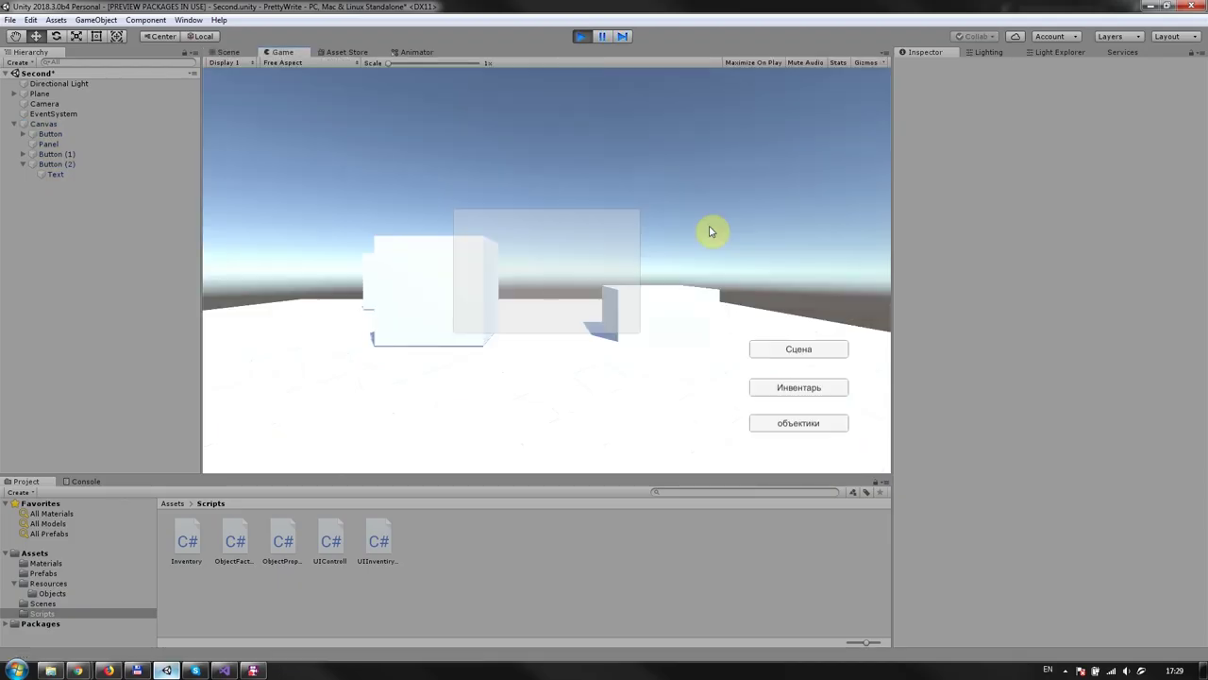
pyautogui.click(804, 424)
pyautogui.click(807, 424)
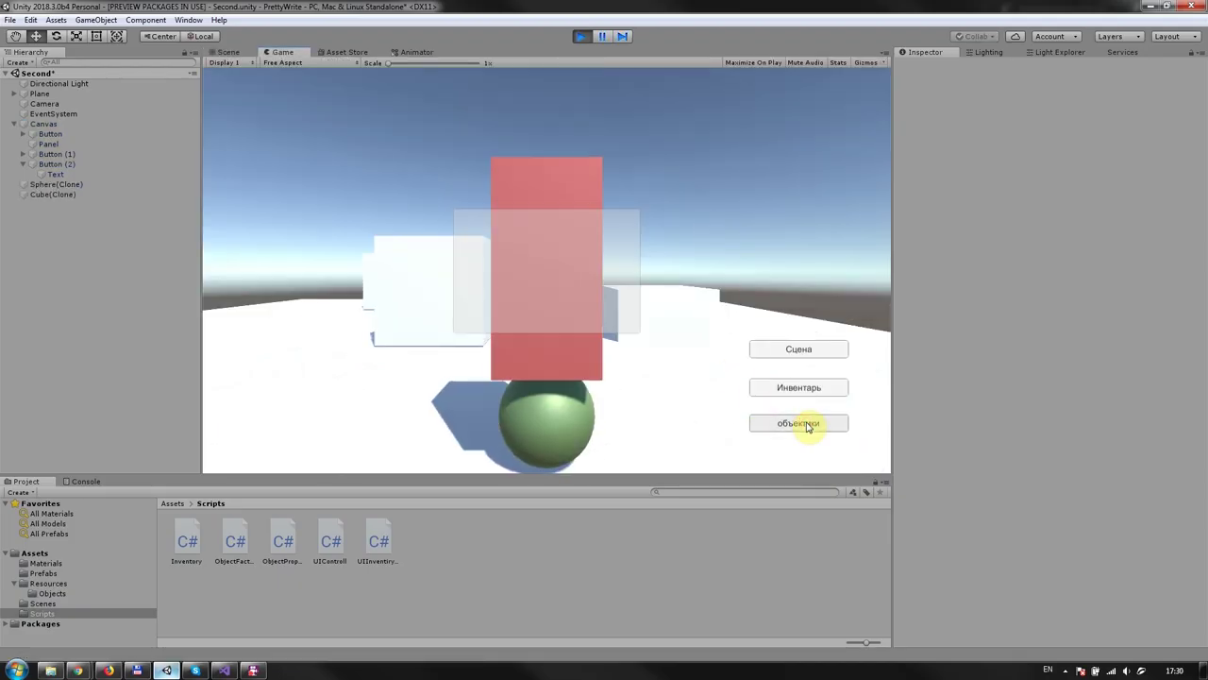
pyautogui.click(807, 425)
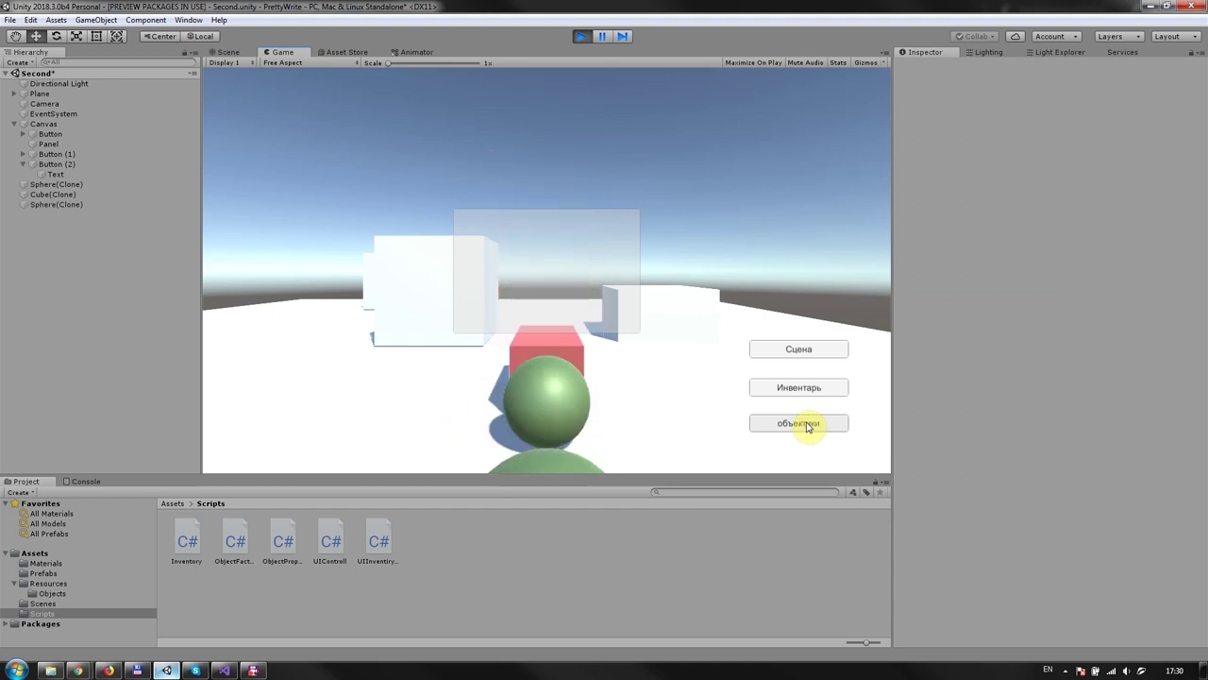
pyautogui.click(807, 425)
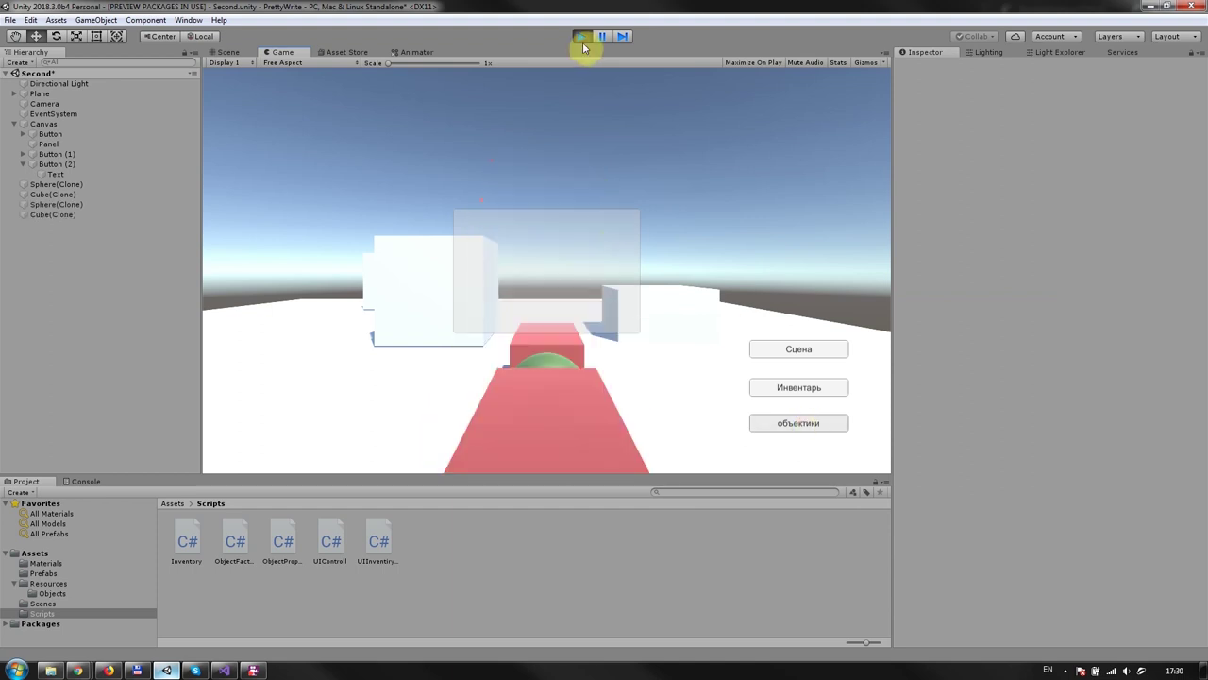
pyautogui.click(581, 38)
pyautogui.click(224, 671)
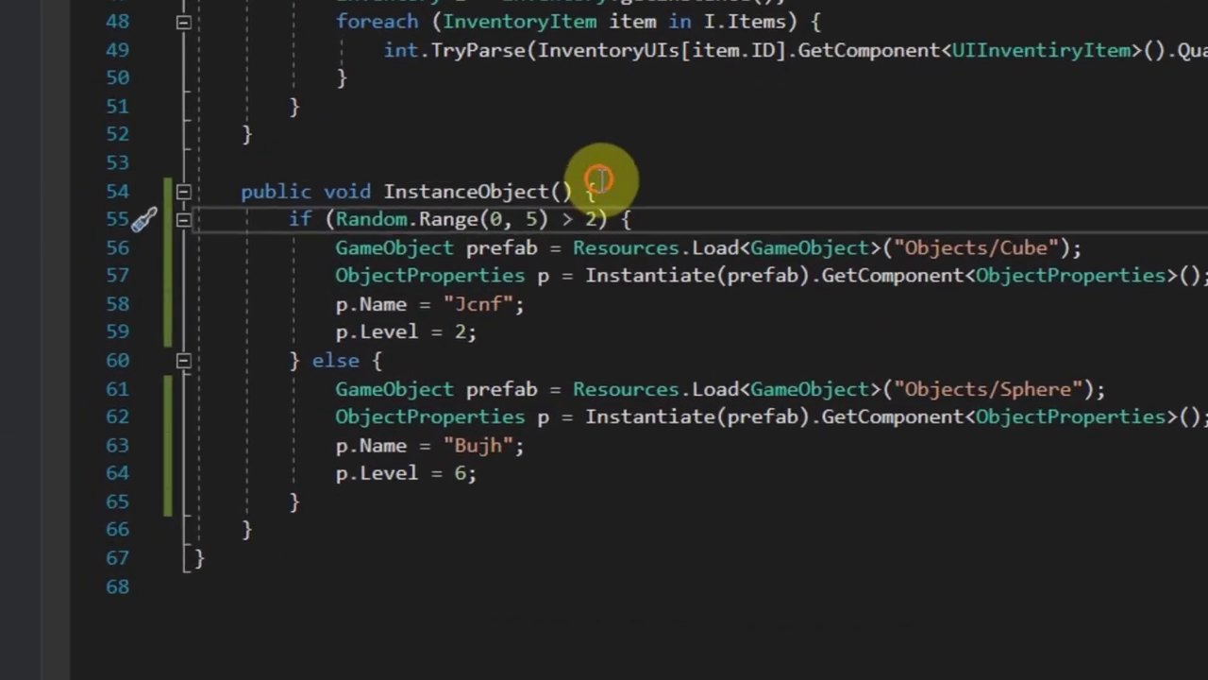
pyautogui.click(598, 181)
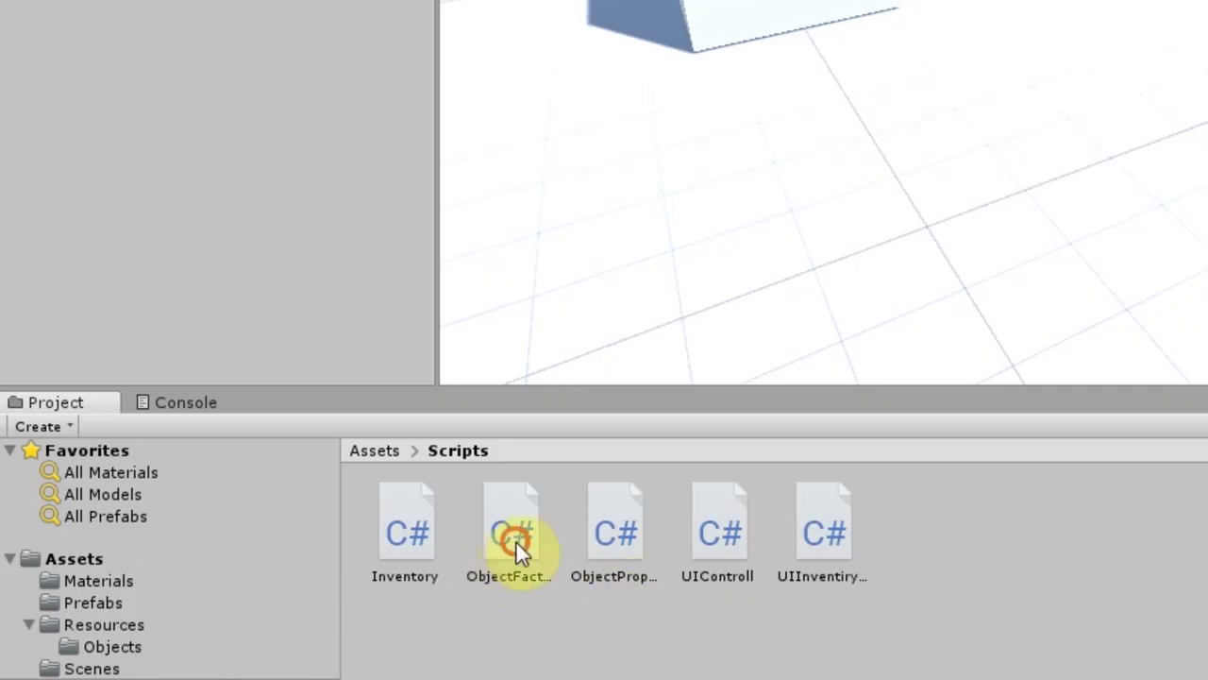
# Open the ObjectFactory script and declare ObjectFactory as an abstract class.
pyautogui.click(516, 540)
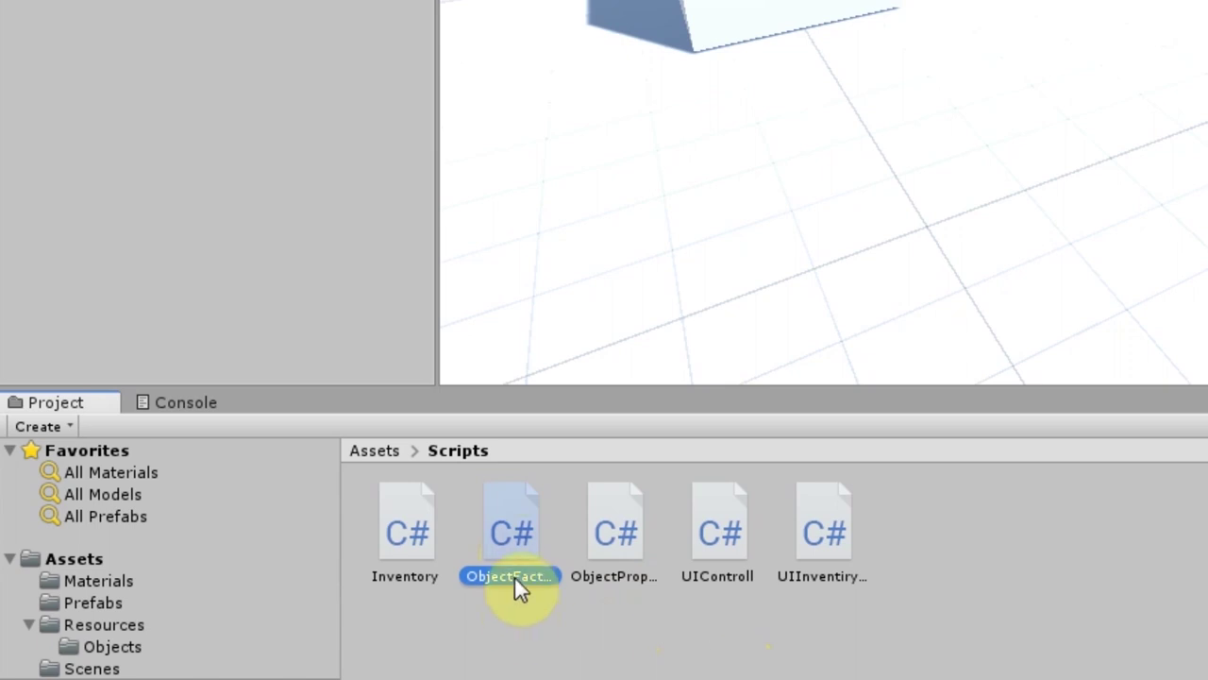
pyautogui.doubleClick(513, 540)
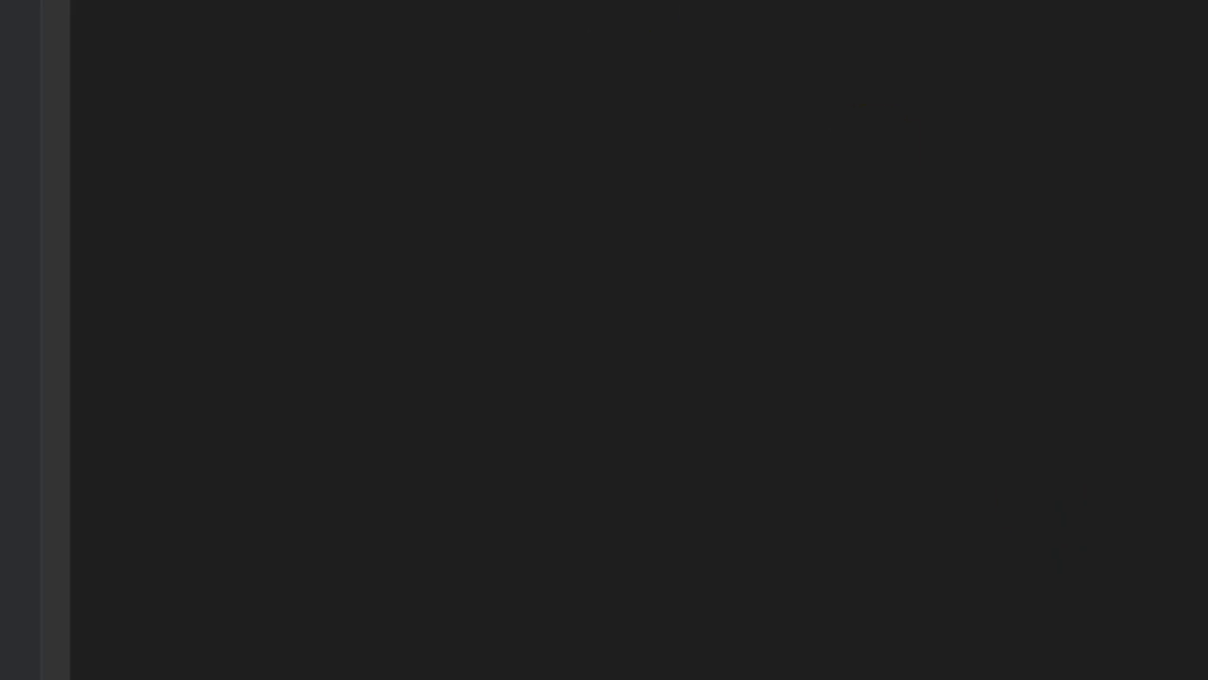
pyautogui.write('ab')
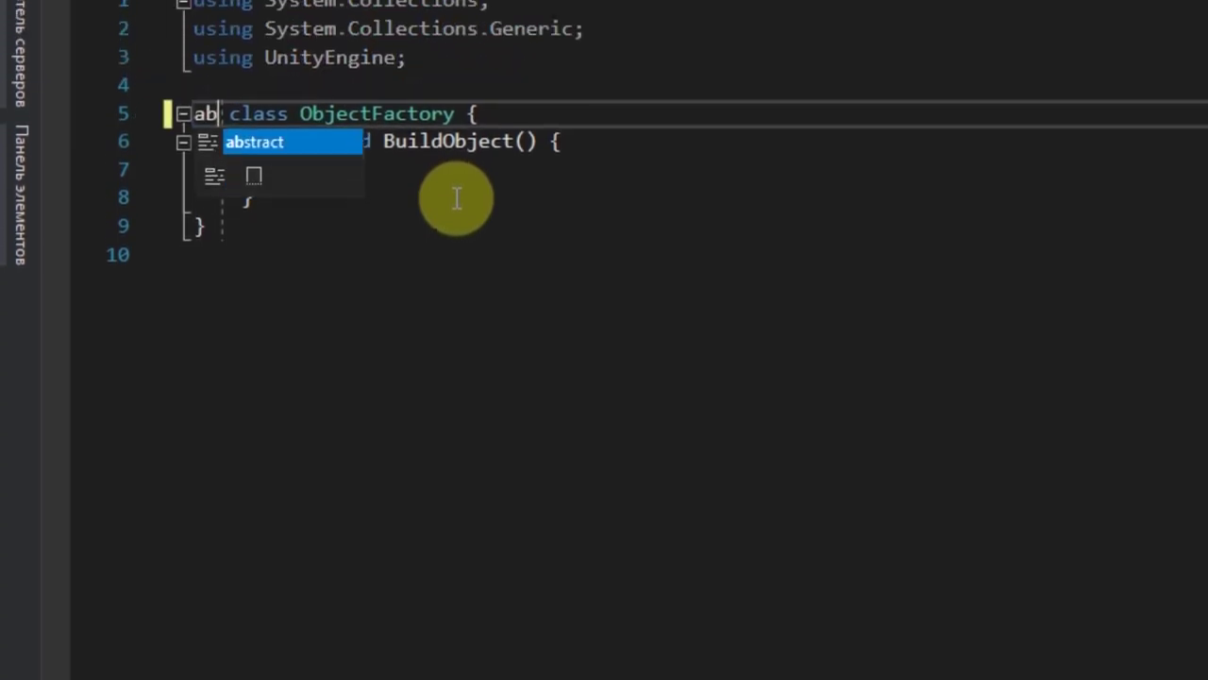
pyautogui.write('s')
pyautogui.press('Tab')
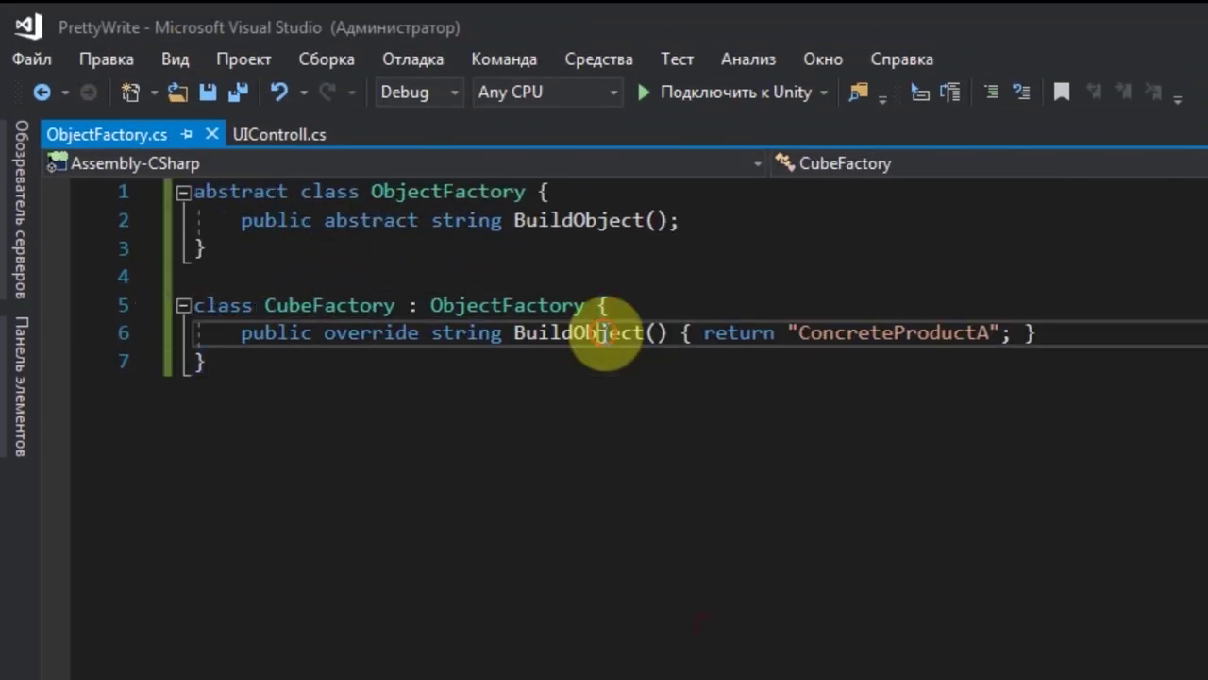
pyautogui.click(693, 347)
pyautogui.press('Return')
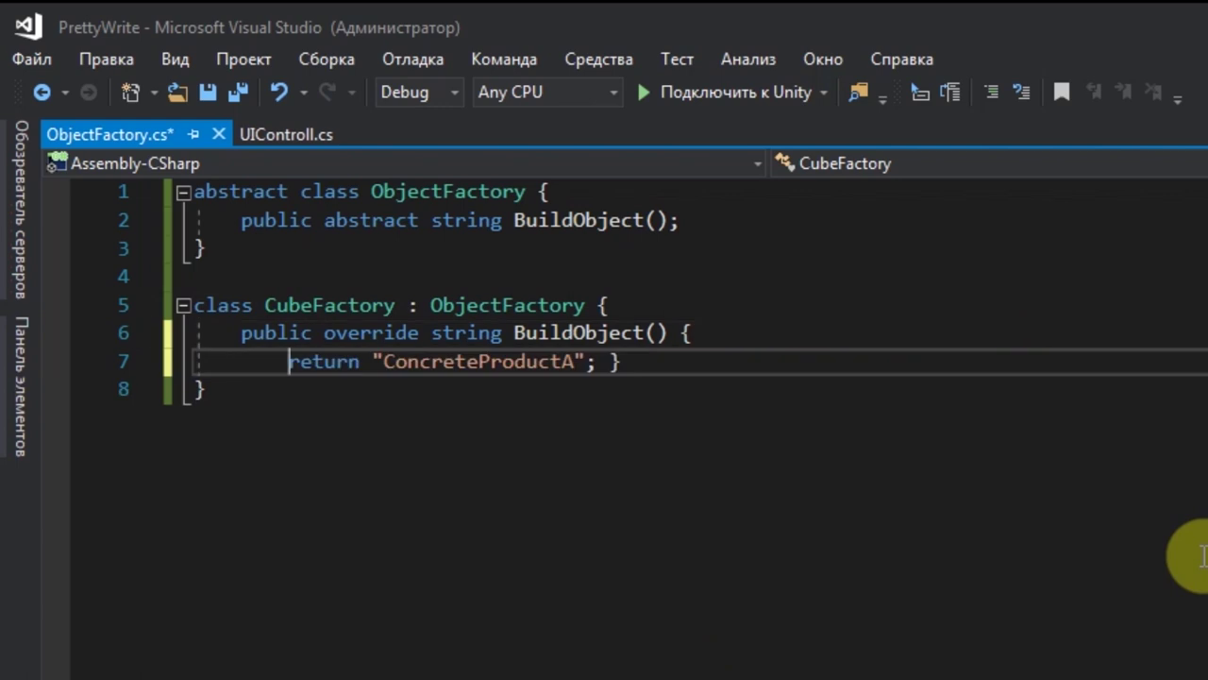
pyautogui.hotkey('ctrl', 'z')
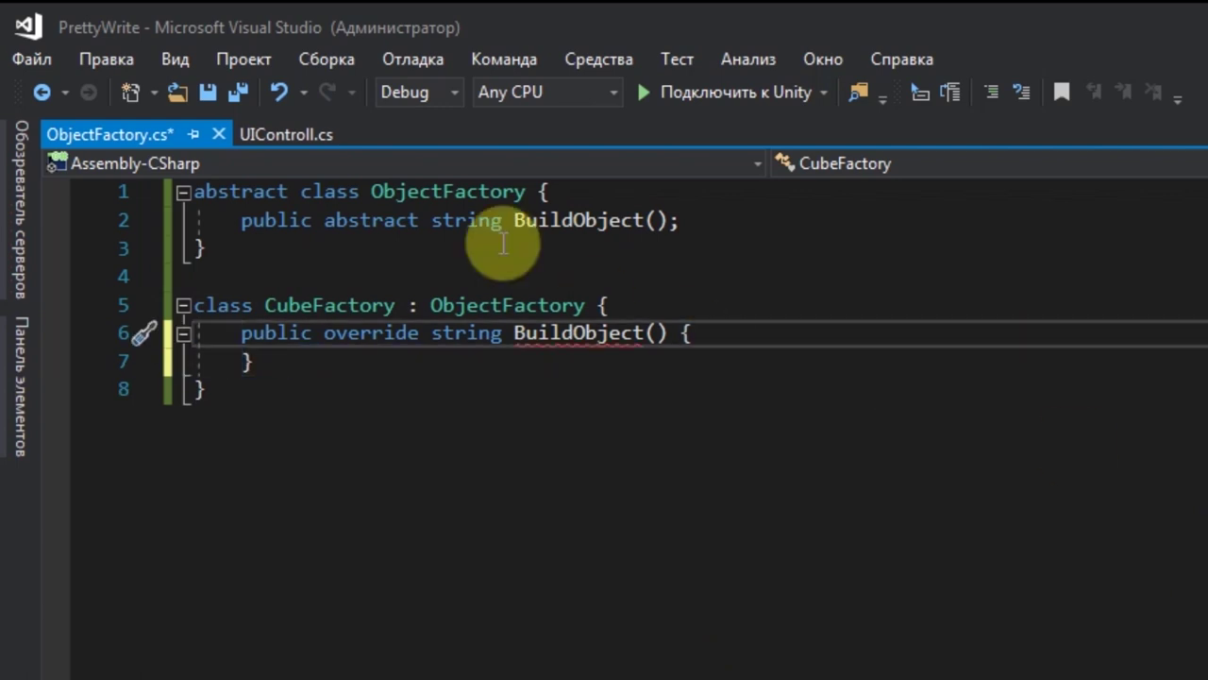
# Make the abstract BuildObject return GameObject and add the using UnityEngine import.
pyautogui.doubleClick(466, 222)
pyautogui.write('GameObject')
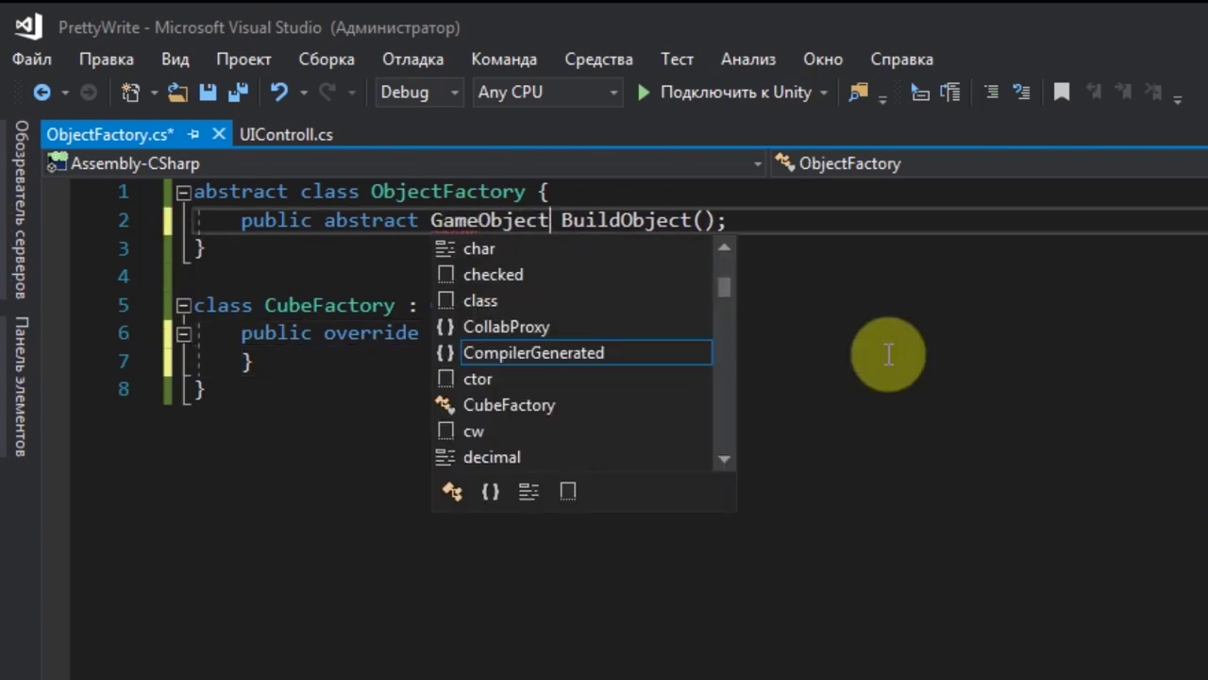
pyautogui.press('Escape')
pyautogui.hotkey('ctrl', '.')
pyautogui.press('Return')
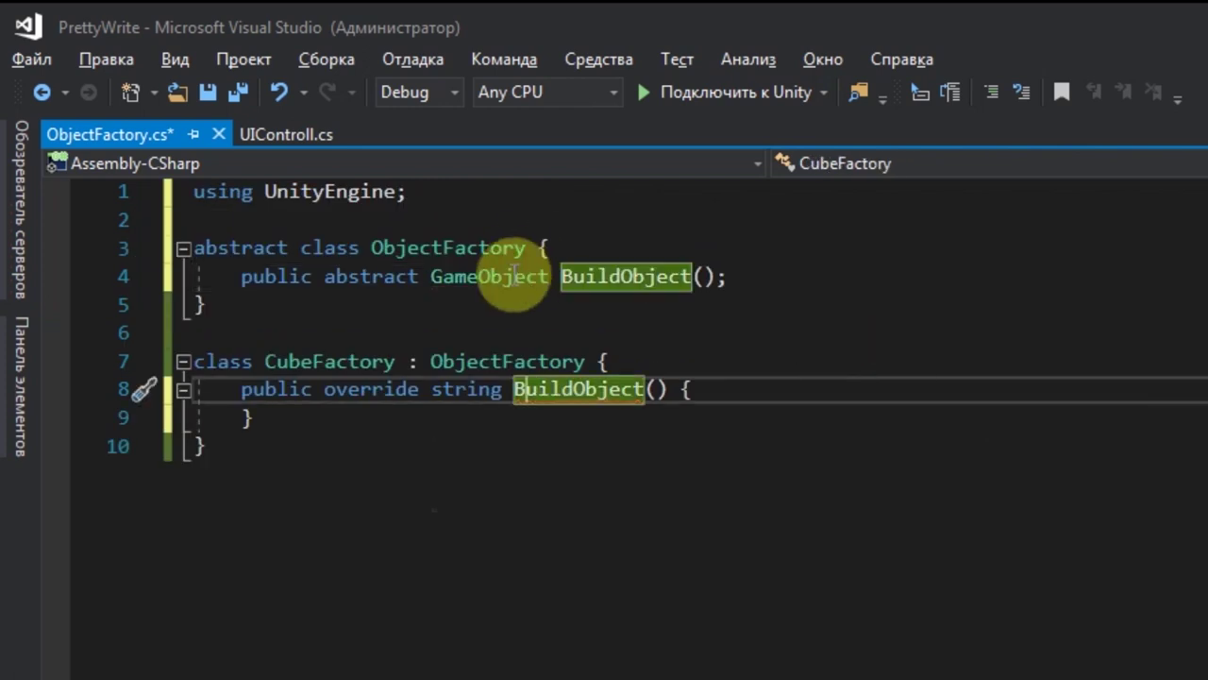
# Give CubeFactory's BuildObject a GameObject return type with a result variable and 'return result;', then save.
pyautogui.doubleClick(464, 390)
pyautogui.write('GameObject')
pyautogui.press('Return')
pyautogui.doubleClick(510, 389)
pyautogui.hotkey('ctrl', 'c')
pyautogui.press('Down')
pyautogui.hotkey('ctrl', 'v')
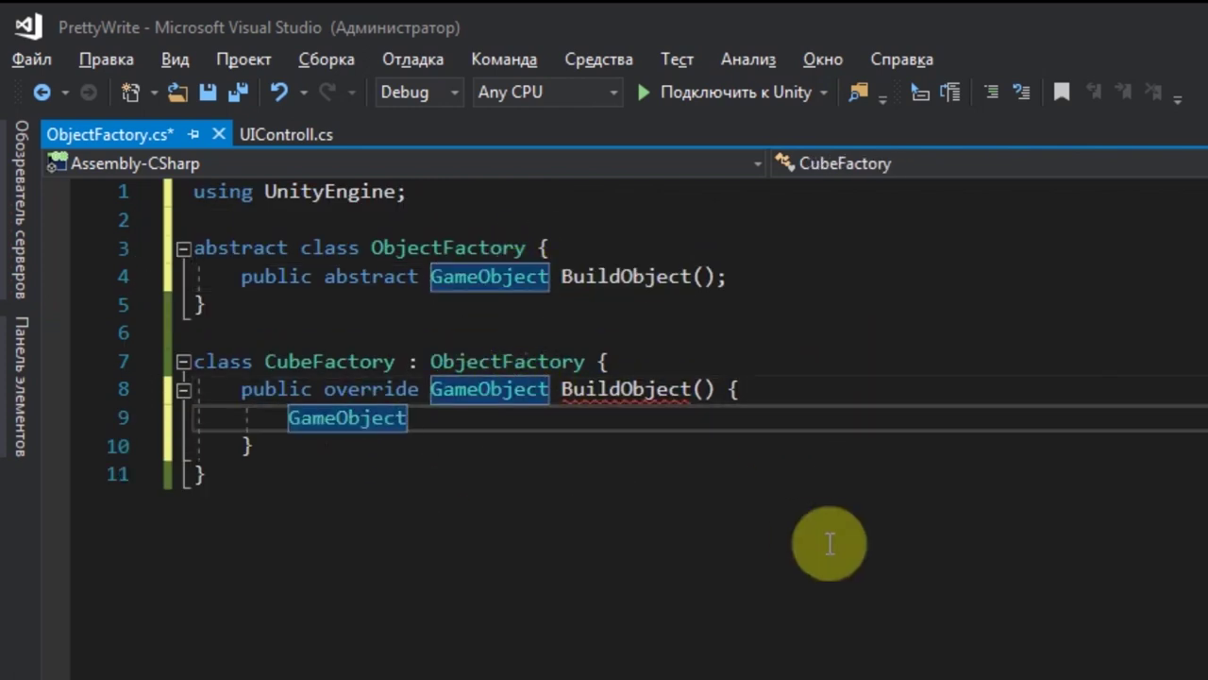
pyautogui.write('result;')
pyautogui.press('Return')
pyautogui.write('return')
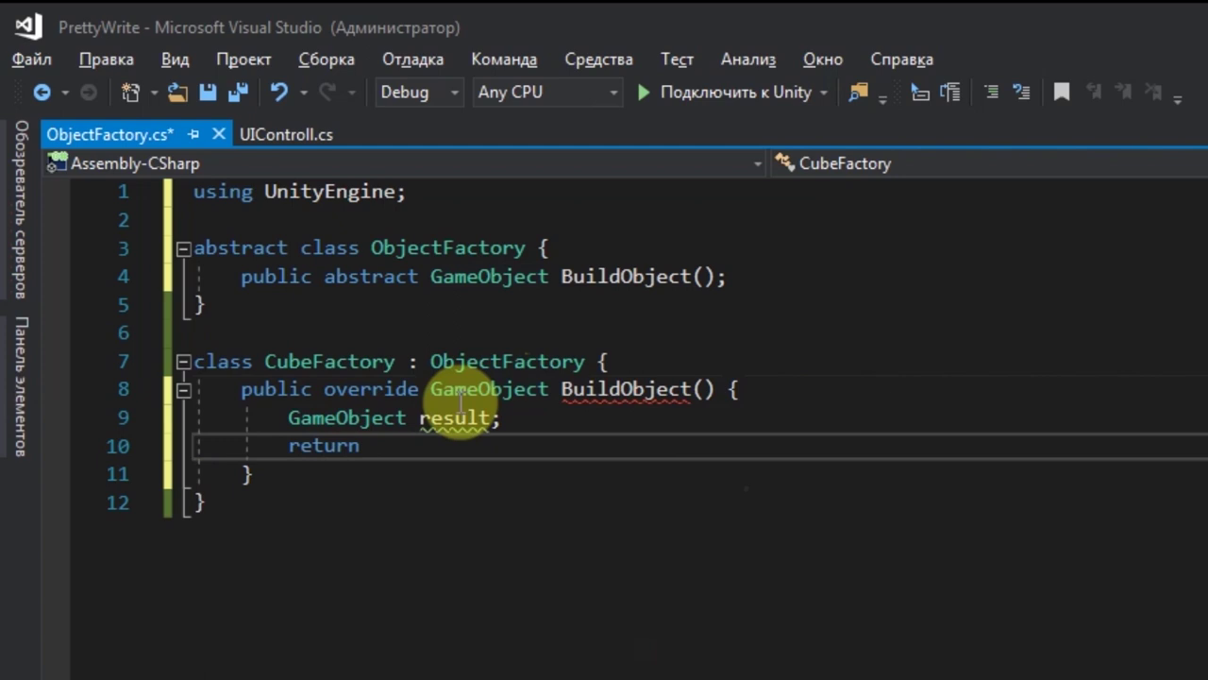
pyautogui.write(' result;')
pyautogui.hotkey('ctrl', 's')
pyautogui.hotkey('ctrl', 'Return')
# Move between UIControll and ObjectFactory to bring over the cube-loading code.
pyautogui.click(286, 134)
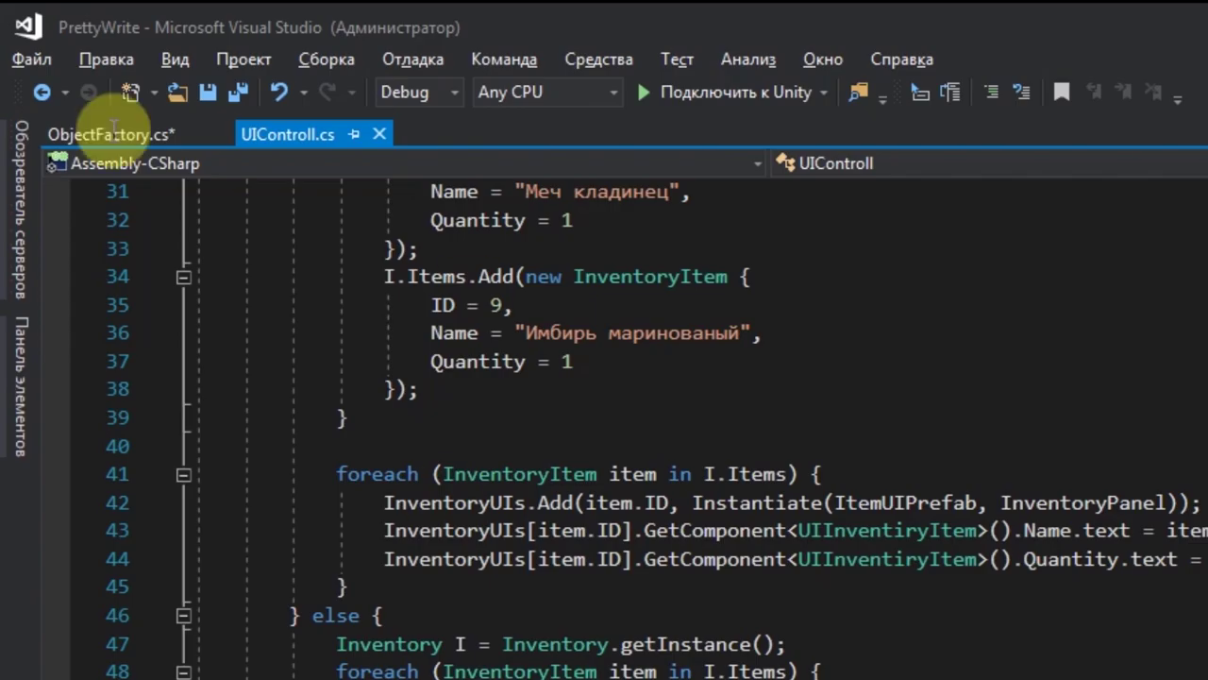
pyautogui.click(103, 132)
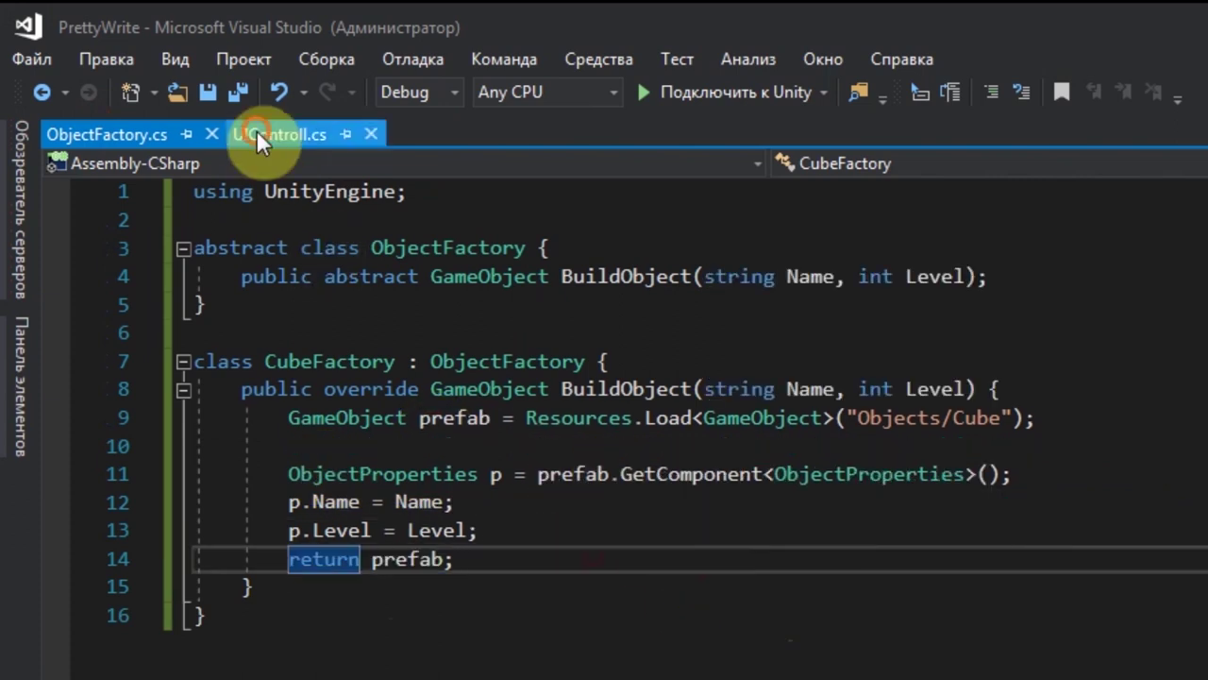
pyautogui.click(273, 134)
# Delete the old cube prefab loading, GetComponent, name and level lines in UIControll.
pyautogui.click(512, 559)
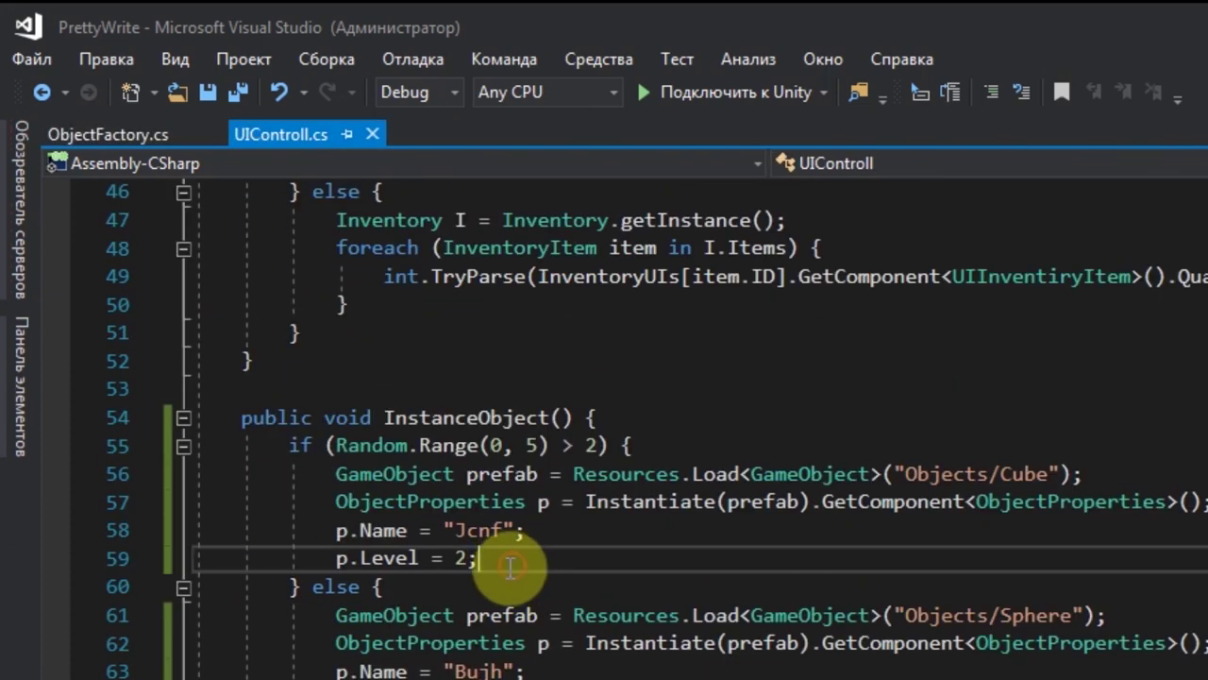
pyautogui.moveTo(587, 501)
pyautogui.mouseDown()
pyautogui.moveTo(336, 473)
pyautogui.moveTo(478, 529)
pyautogui.mouseUp()
pyautogui.press('Delete')
pyautogui.press('Delete')
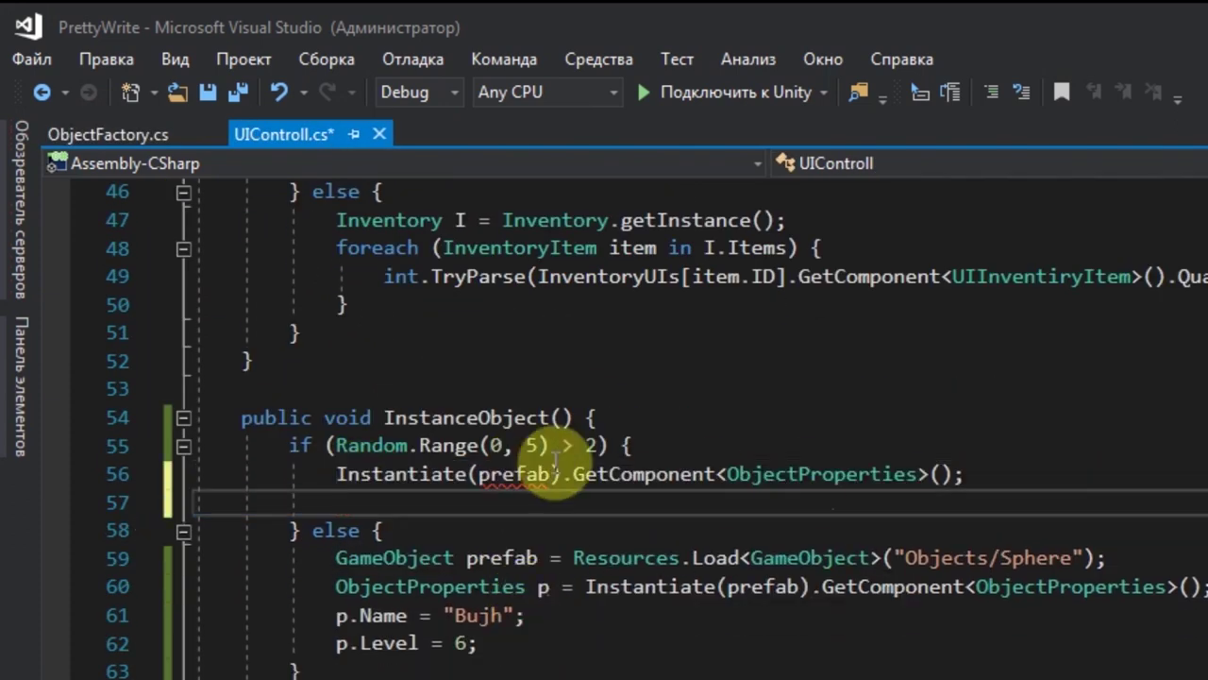
pyautogui.moveTo(564, 473); pyautogui.dragTo(955, 472)
pyautogui.press('Delete')
pyautogui.press('Left')
pyautogui.hotkey('ctrl', 'shift', 'Left')
# Replace them with new CubeFactory().BuildObject("csdcdscsd", 7) and save UIControll.
pyautogui.write('Cub.')
pyautogui.hotkey('ctrl', 'BackSpace')
pyautogui.hotkey('ctrl', 'BackSpace')
pyautogui.write('new Cu')
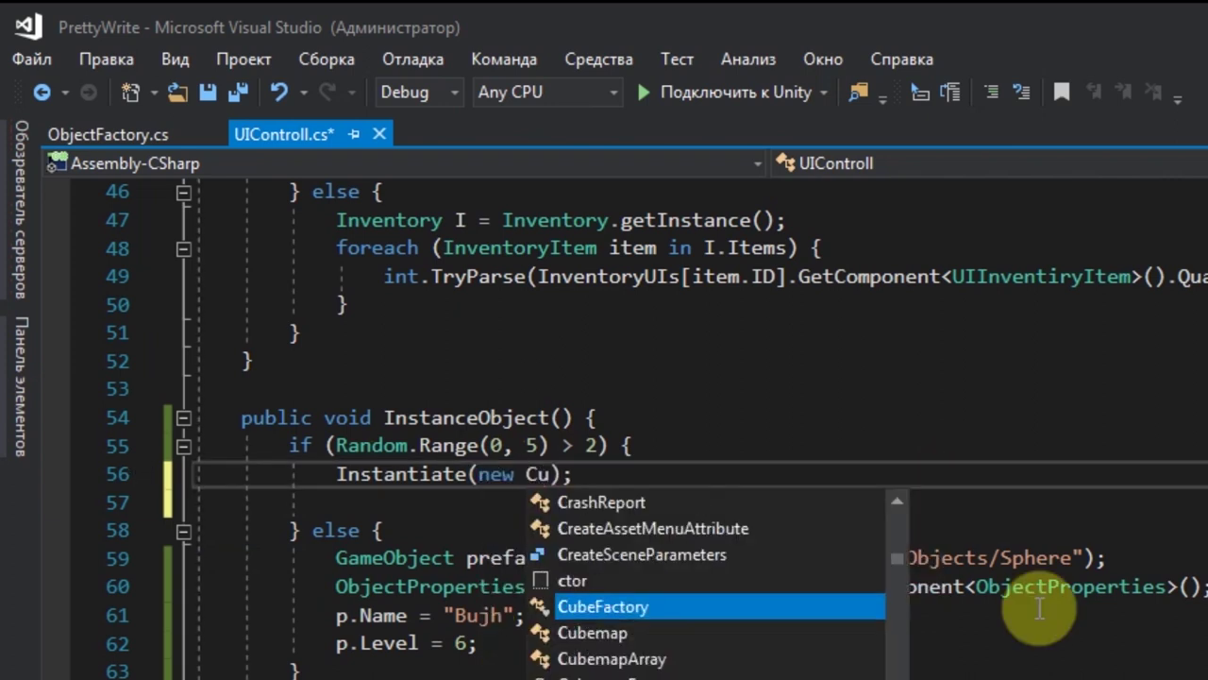
pyautogui.press('Tab')
pyautogui.write('().')
pyautogui.press('Tab')
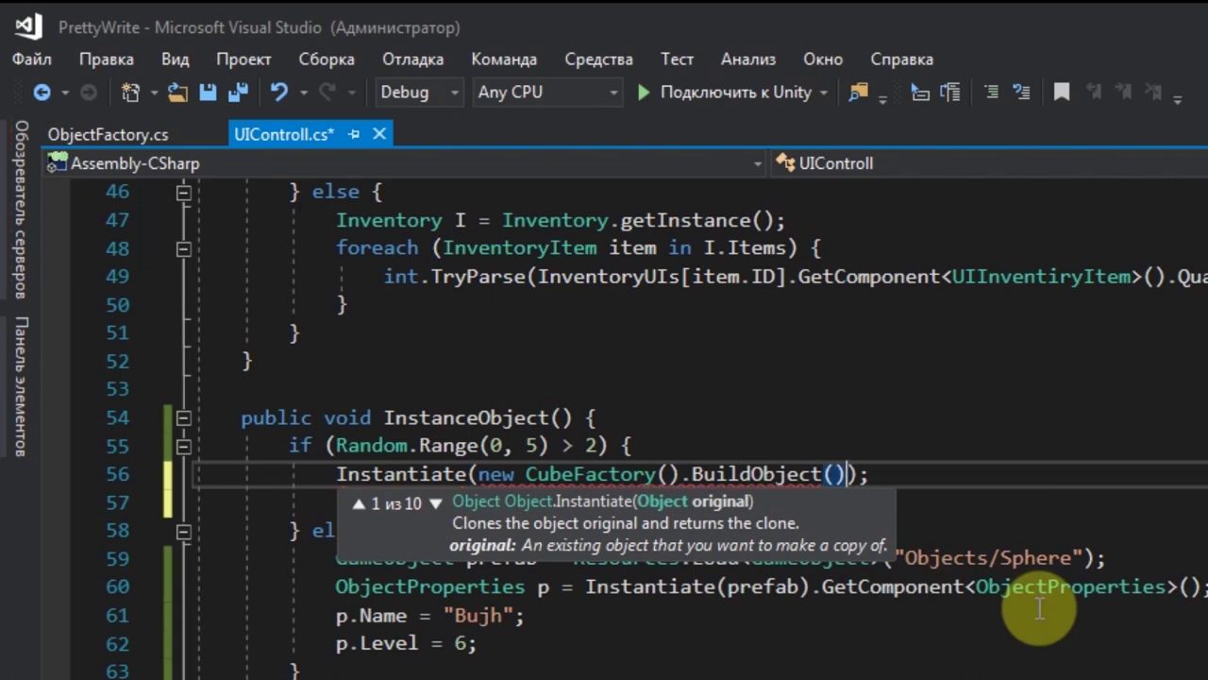
pyautogui.write('"csdcdscsd", 7')
pyautogui.press('End')
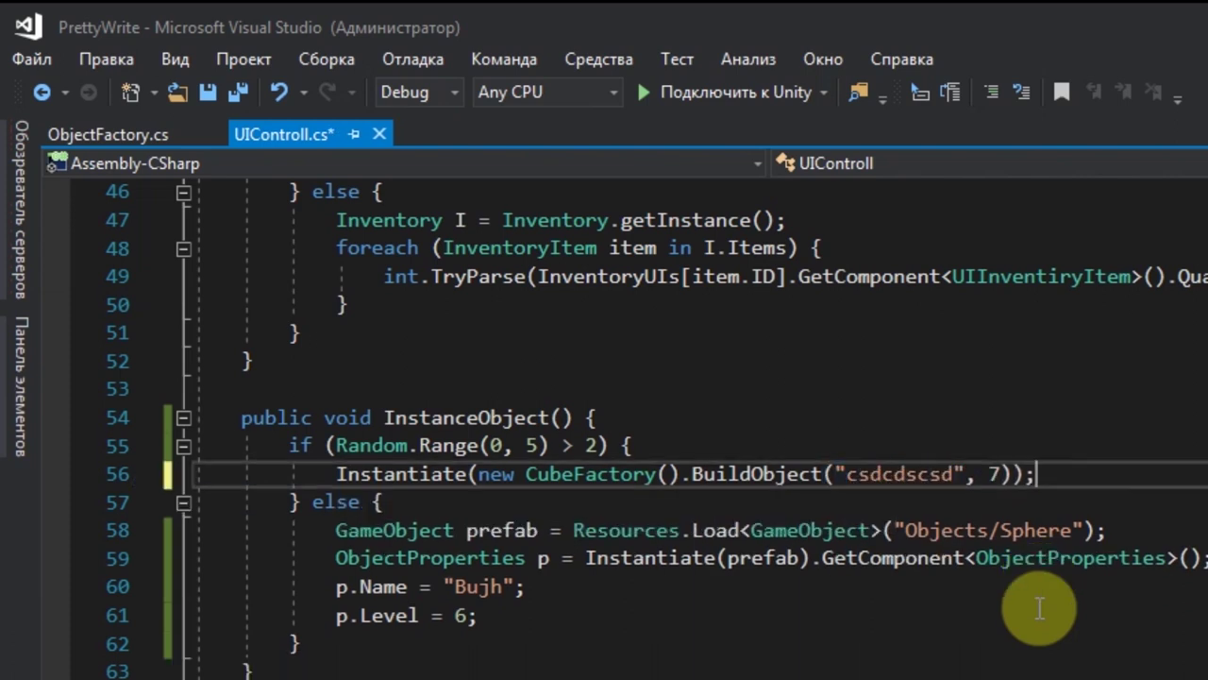
pyautogui.hotkey('ctrl', 's')
# Duplicate the CubeFactory class in ObjectFactory as SpereFactory and save.
pyautogui.click(107, 134)
pyautogui.moveTo(205, 614); pyautogui.dragTo(100, 361)
pyautogui.hotkey('ctrl', 'c')
pyautogui.hotkey('ctrl', 'v')
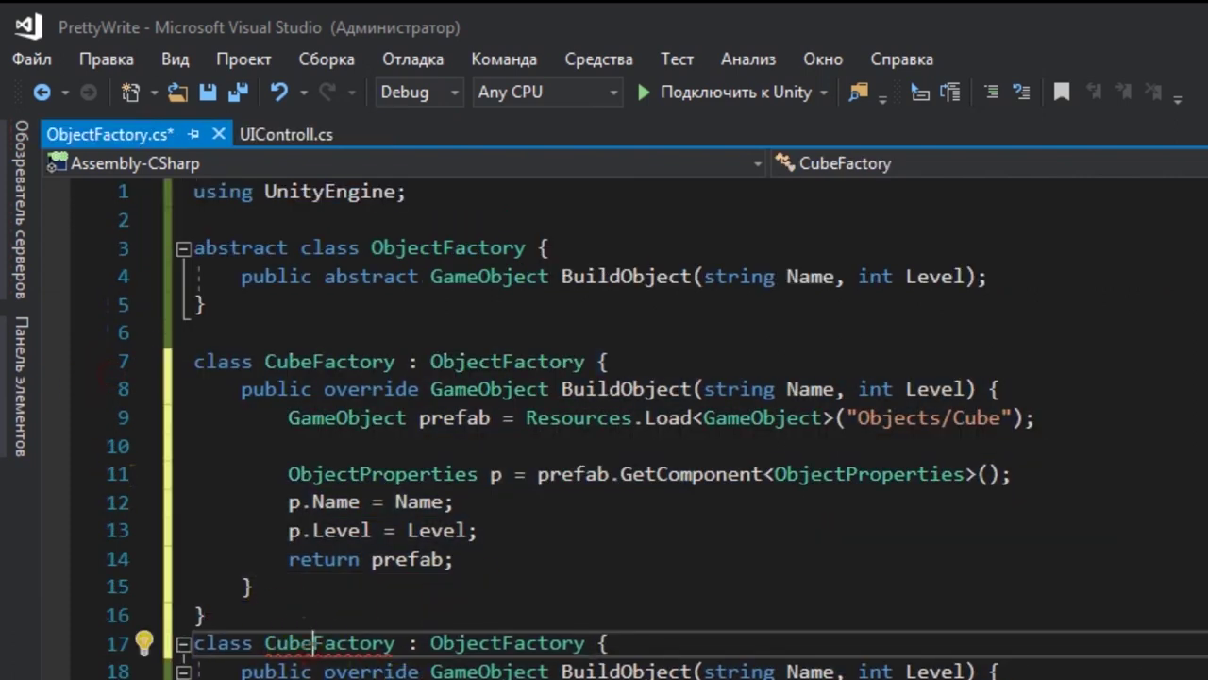
pyautogui.press('BackSpace')
pyautogui.press('BackSpace')
pyautogui.press('BackSpace')
pyautogui.write('Spere')
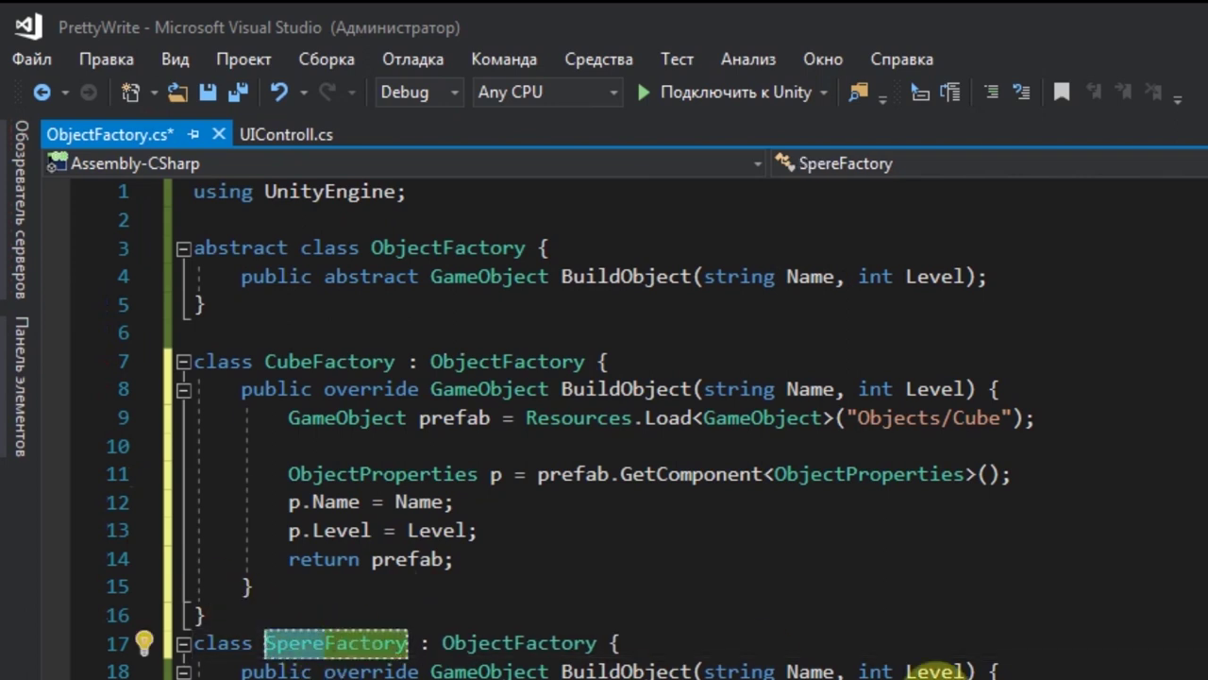
pyautogui.hotkey('ctrl', 's')
# Replace the else branch with the factory call named "Шар" at level 2, save, and remove CubeFactory's blank line.
pyautogui.click(286, 134)
pyautogui.press('Up')
pyautogui.press('Up')
pyautogui.press('Home')
pyautogui.hotkey('shift', 'Down')
pyautogui.hotkey('shift', 'Down')
pyautogui.hotkey('shift', 'Down')
pyautogui.hotkey('ctrl', 'v')
pyautogui.doubleClick(890, 530)
pyautogui.write('Шар')
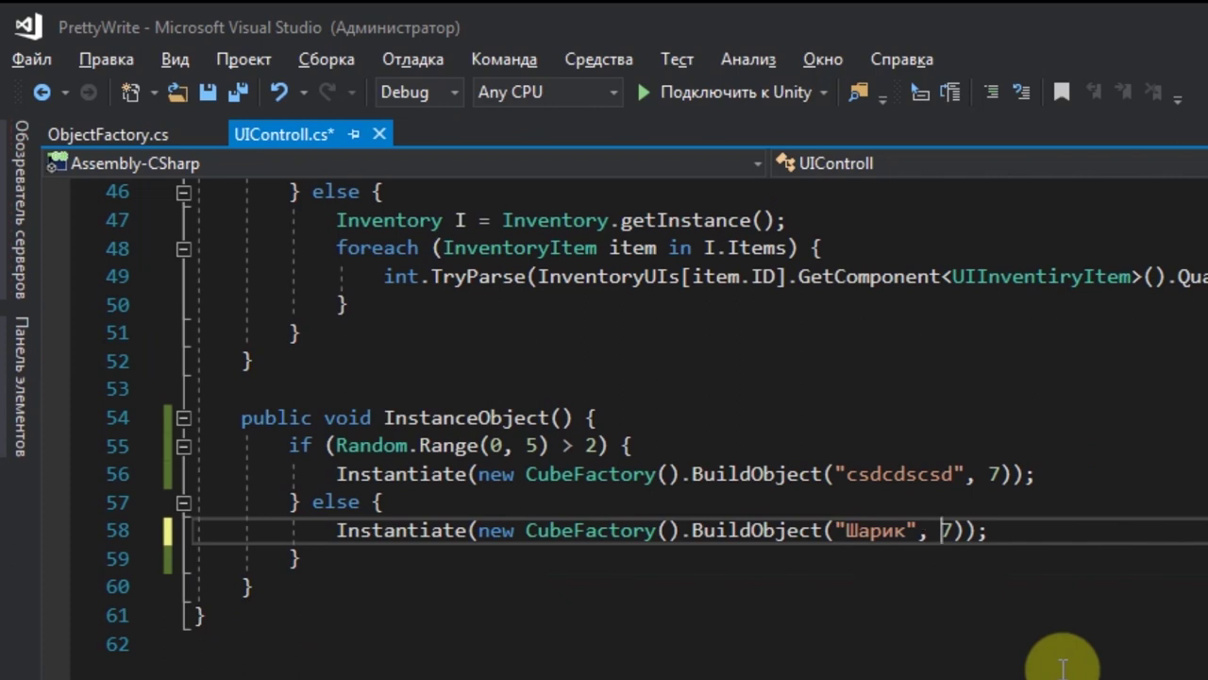
pyautogui.press('Delete')
pyautogui.write('2')
pyautogui.hotkey('ctrl', 's')
pyautogui.hotkey('ctrl', 'Tab')
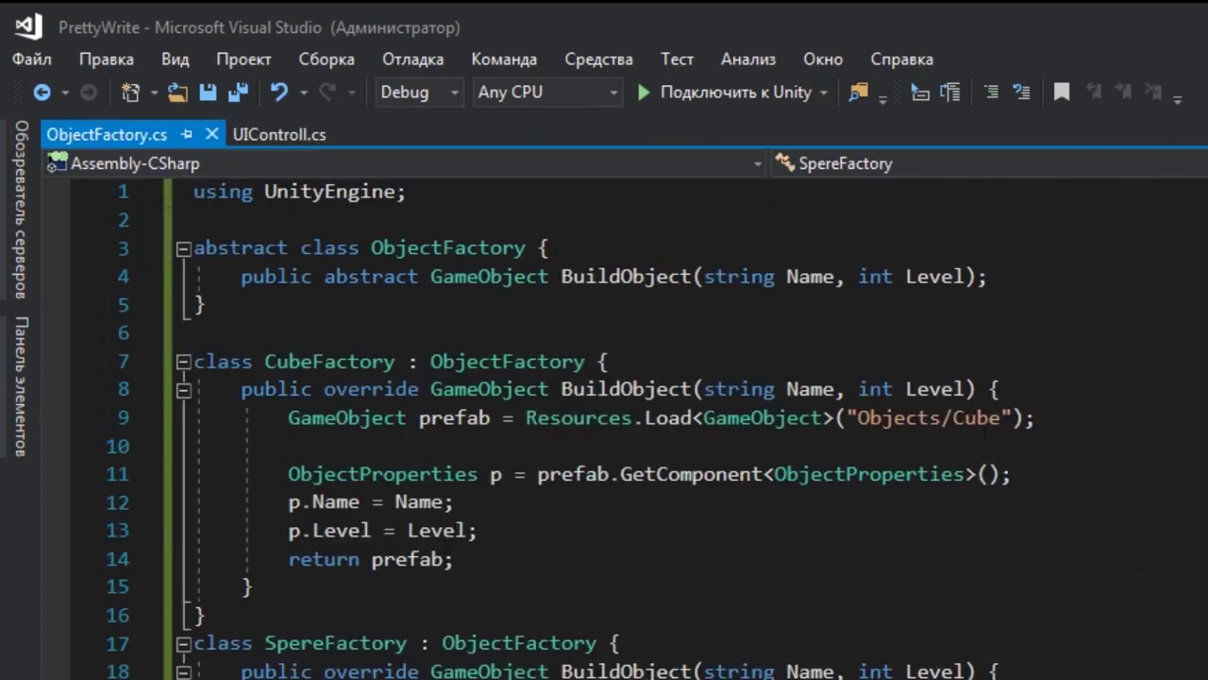
pyautogui.moveTo(189, 446); pyautogui.dragTo(288, 473)
pyautogui.press('Delete')
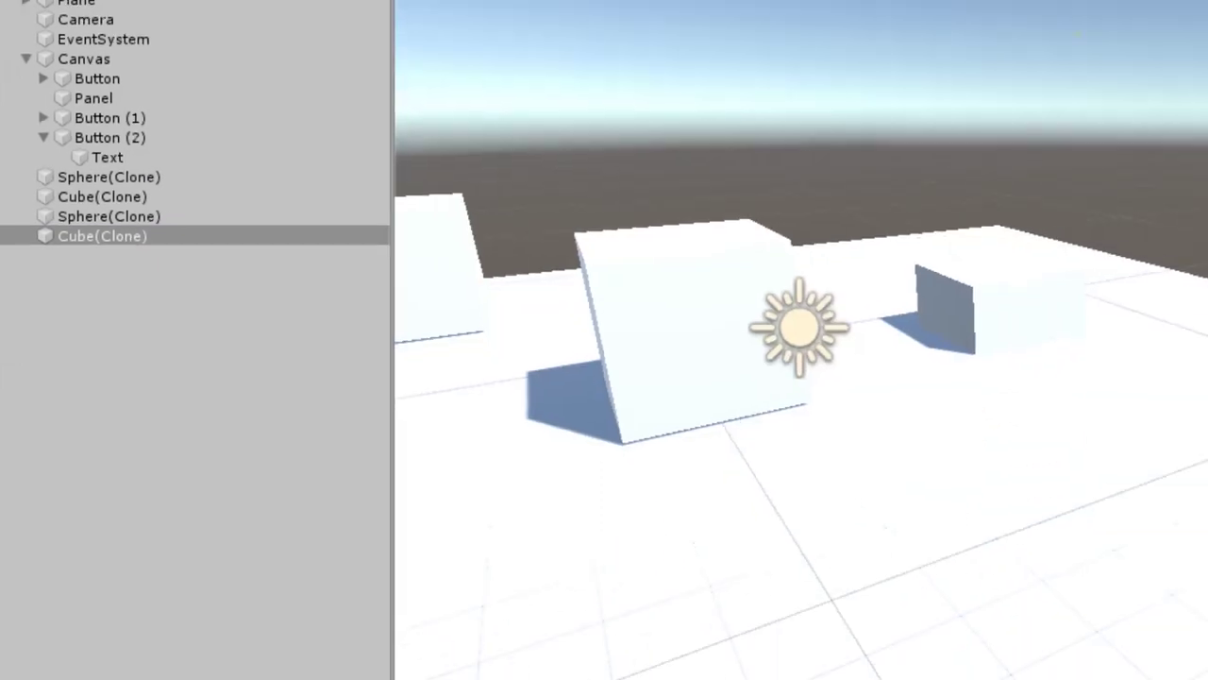
# Play the scene, click объектики four times producing only red Cube(Clone) objects, then stop.
pyautogui.click(582, 38)
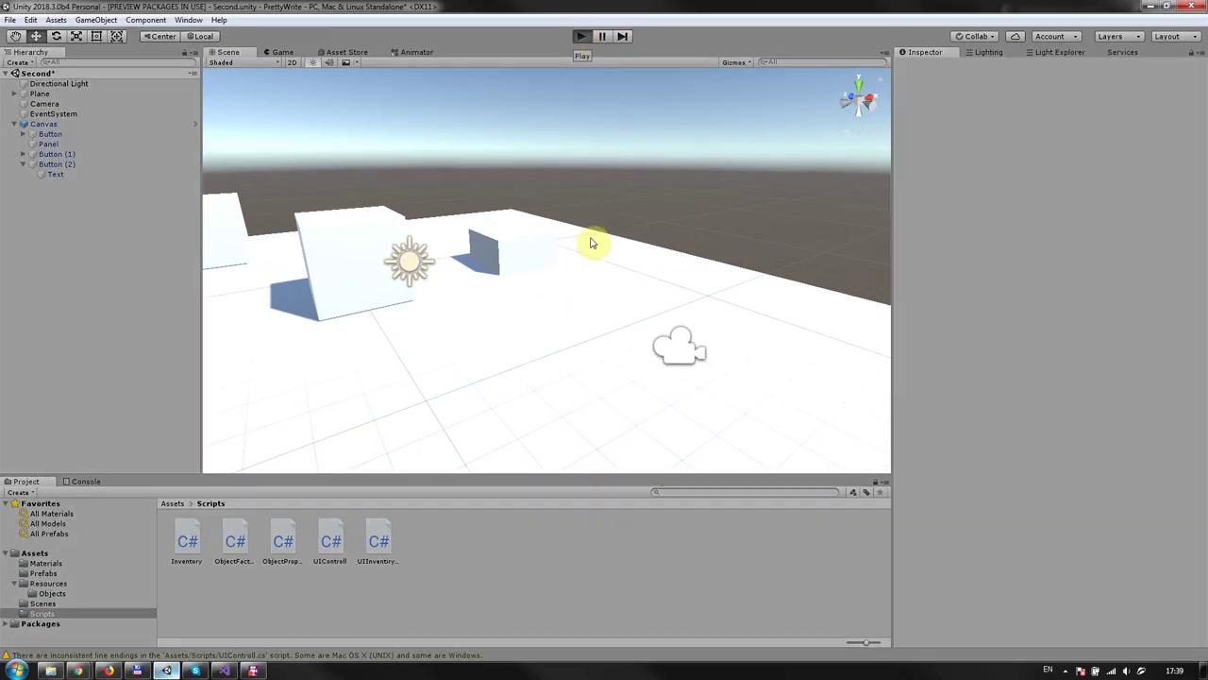
pyautogui.click(788, 427)
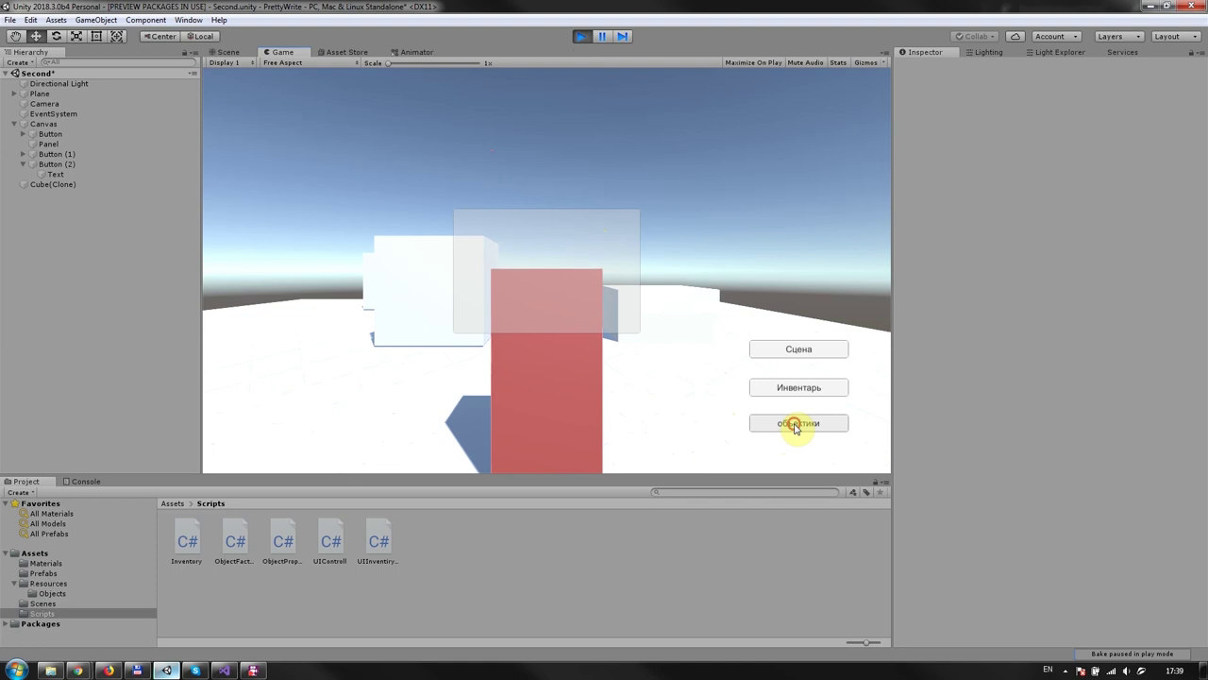
pyautogui.click(796, 427)
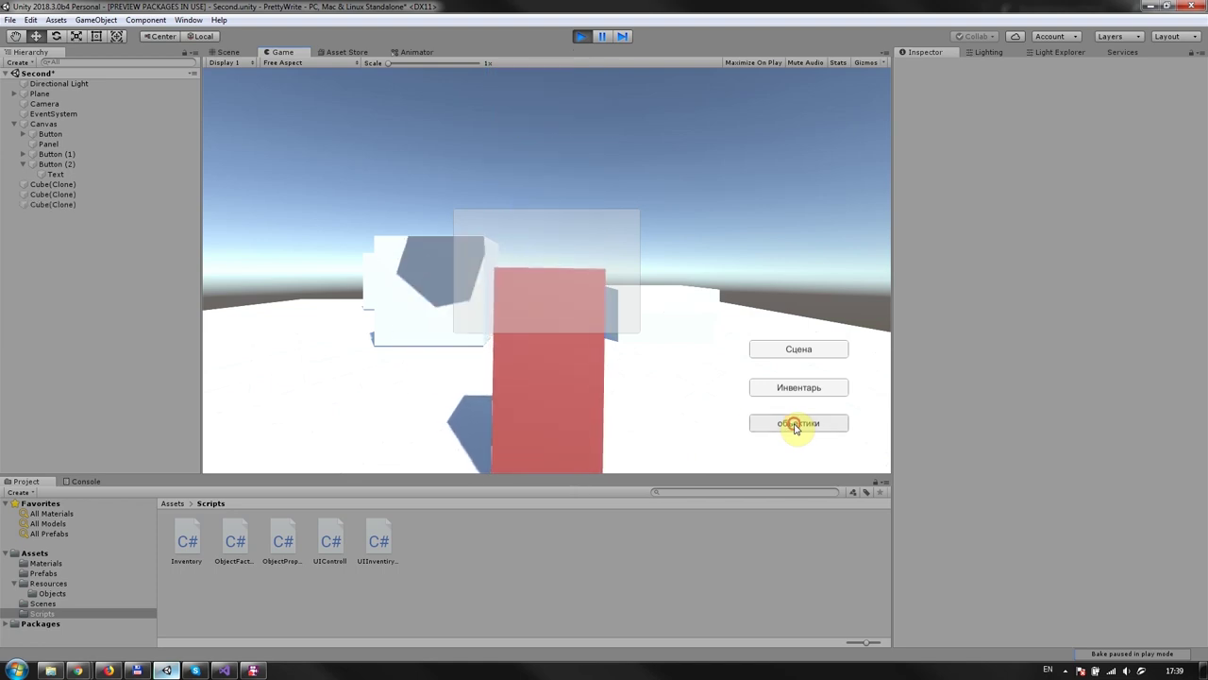
pyautogui.click(795, 427)
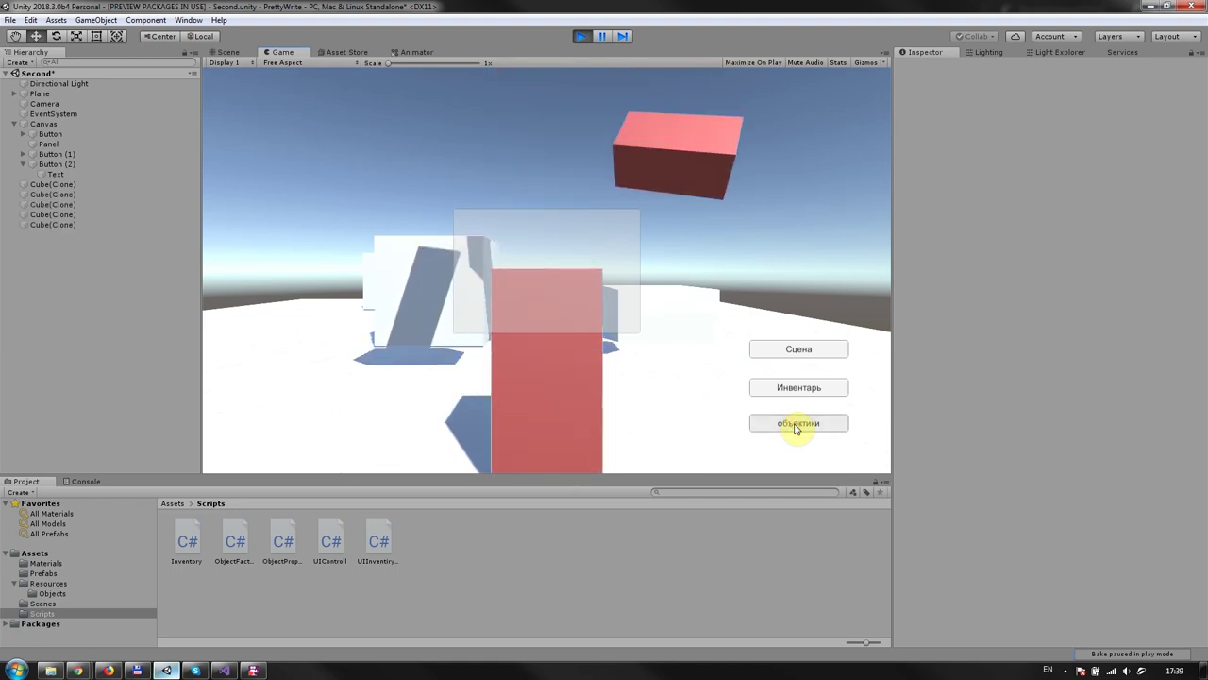
pyautogui.click(795, 427)
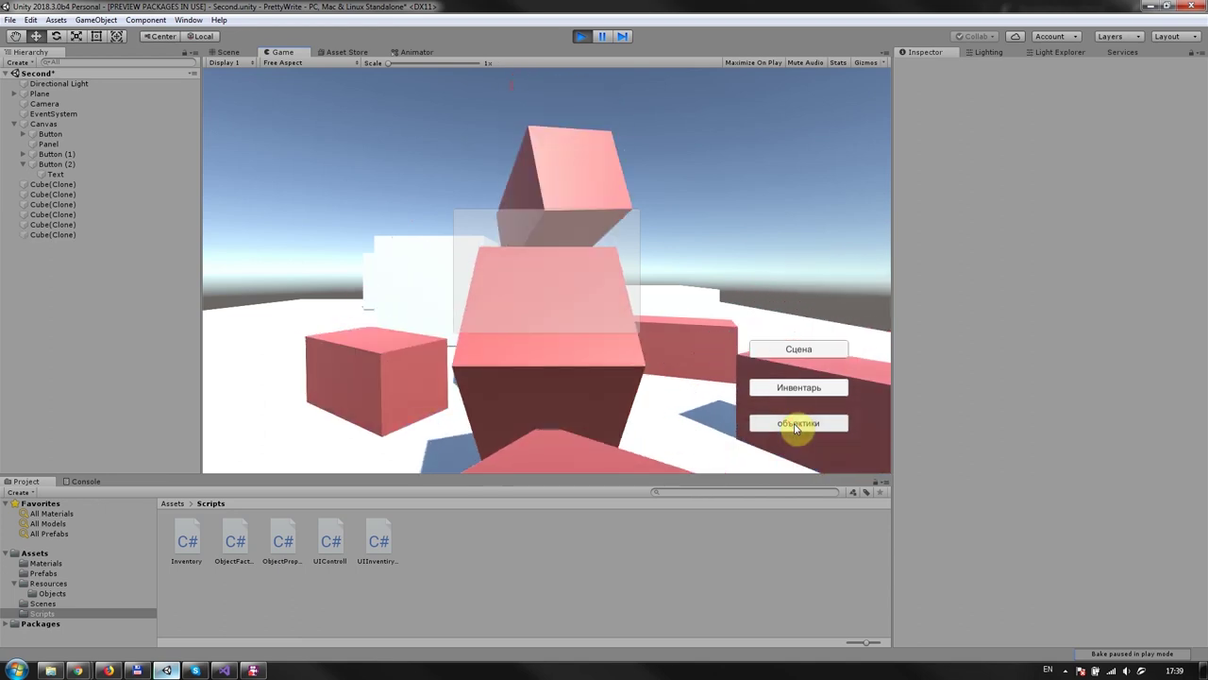
pyautogui.click(582, 36)
# Change CubeFactory to SpereFactory in UIControll.cs line 58's else branch, then go back to Unity.
pyautogui.hotkey('alt', 'Tab')
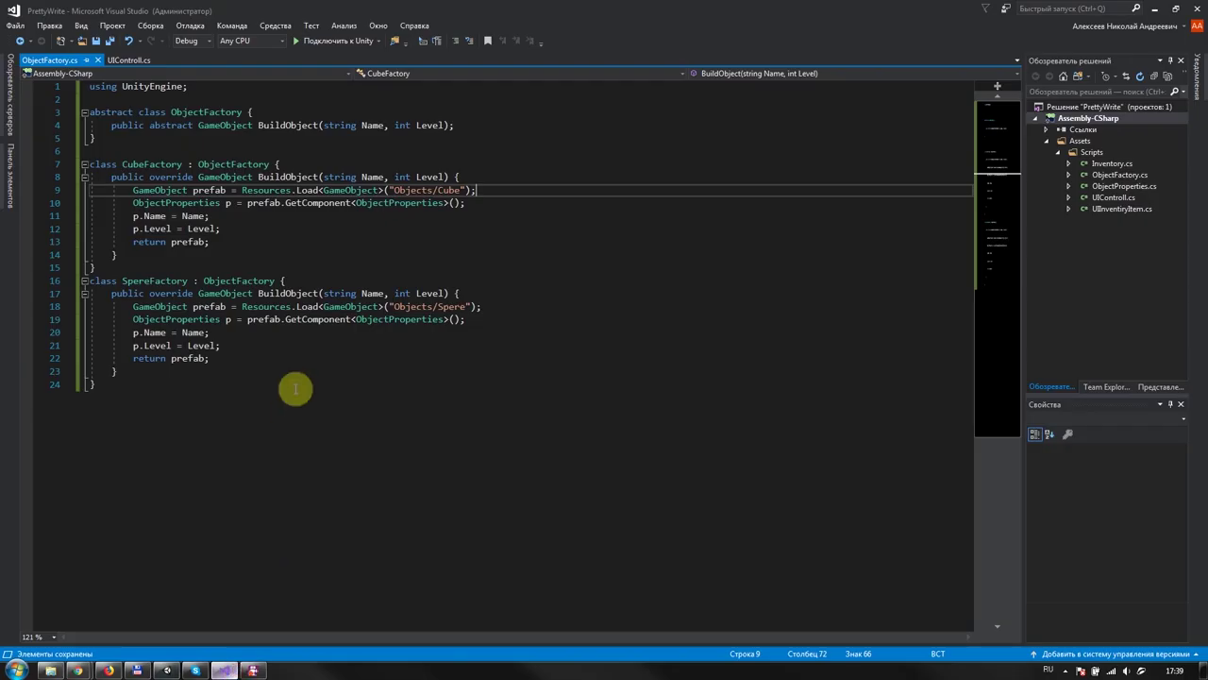
pyautogui.click(130, 60)
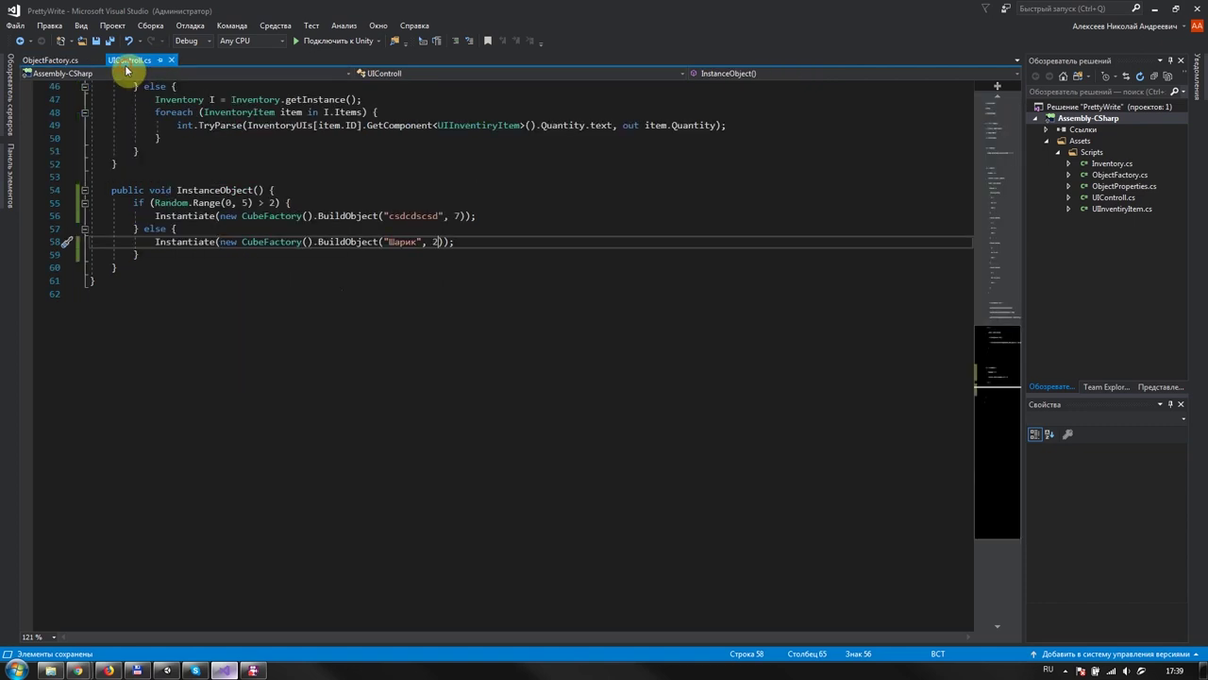
pyautogui.click(257, 242)
pyautogui.hotkey('ctrl', 'w')
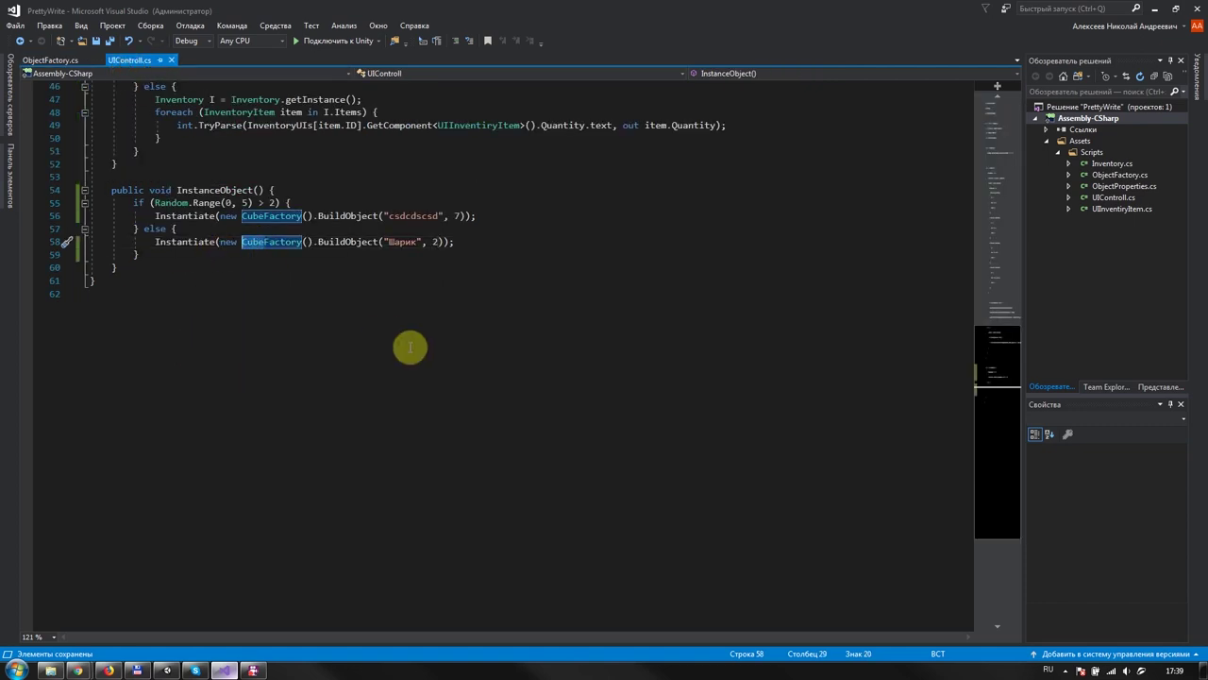
pyautogui.write('Sh')
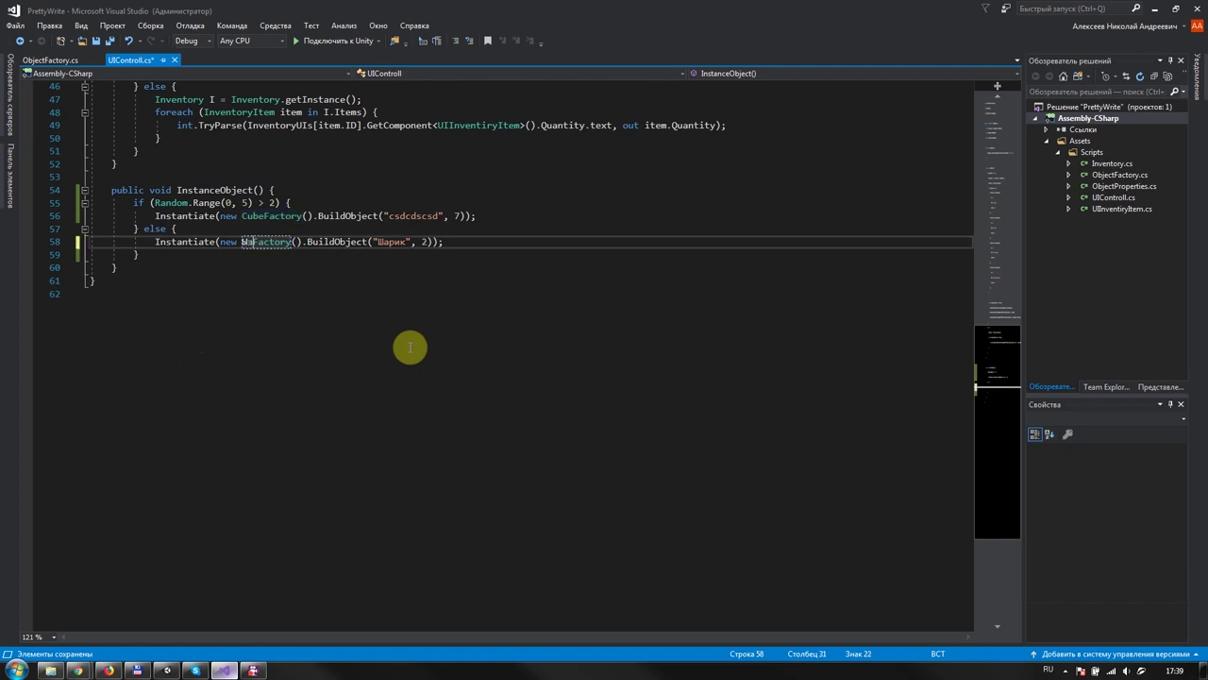
pyautogui.hotkey('ctrl', 'shift', 'Left')
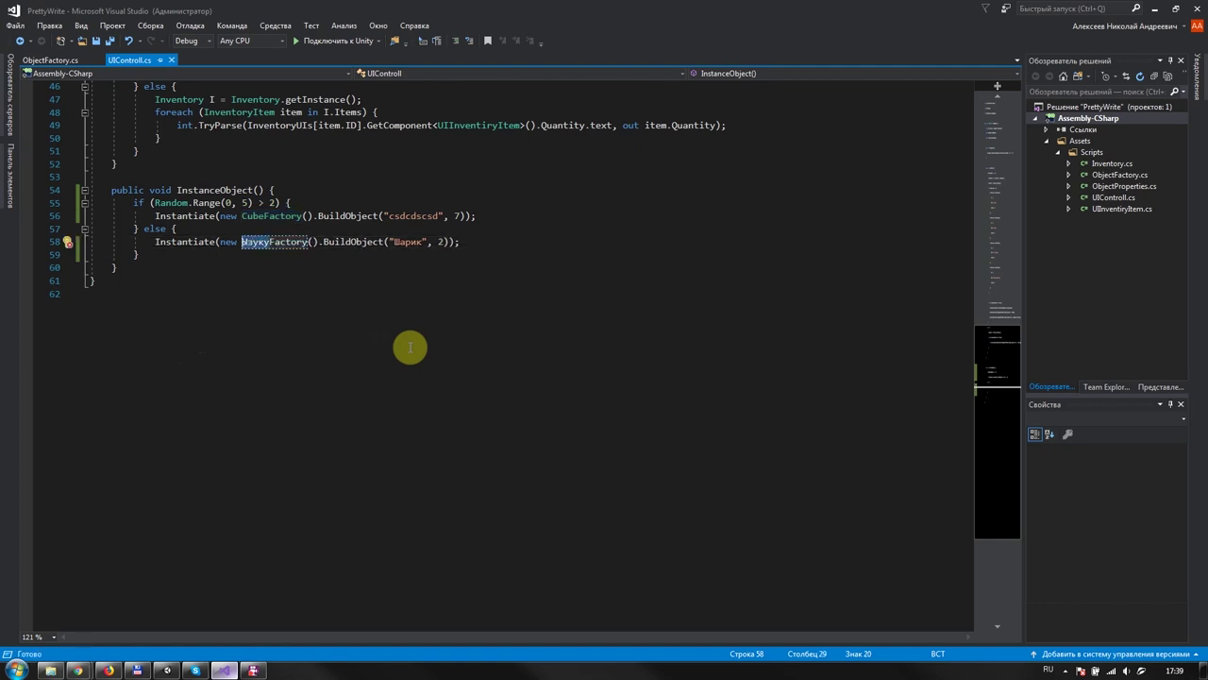
pyautogui.hotkey('ctrl', 'Tab')
pyautogui.hotkey('alt', 'Tab')
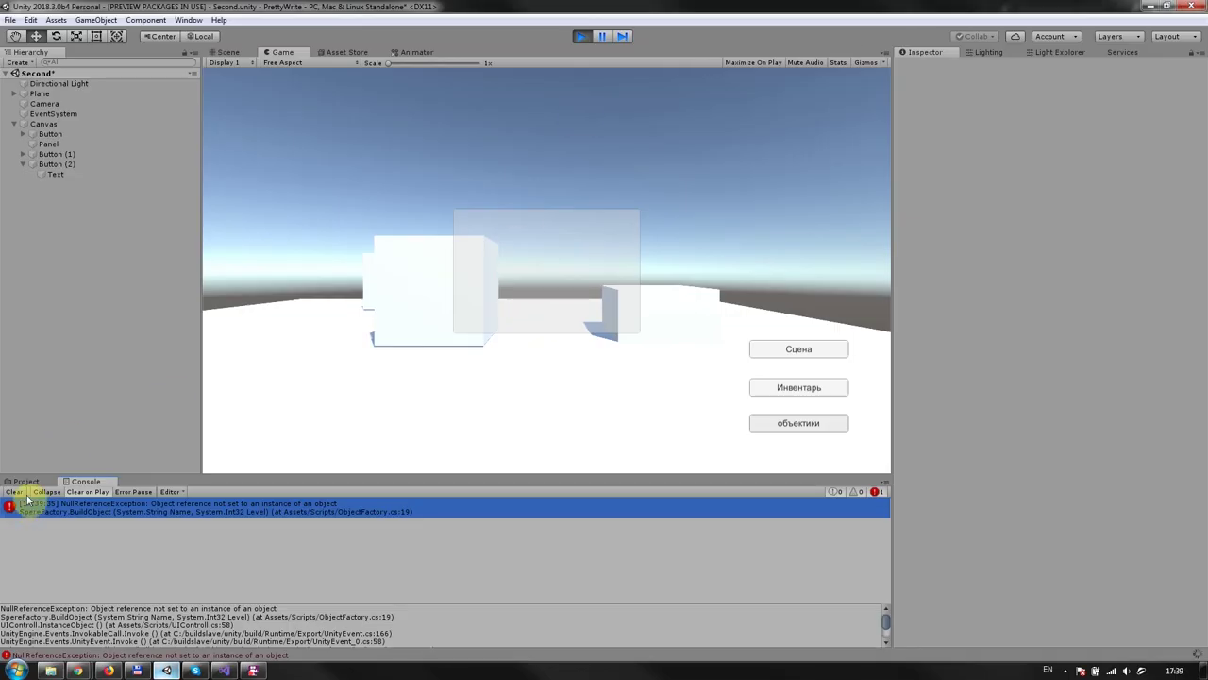
# Clear the Console, restart play mode and spawn four random objects with объектики.
pyautogui.click(14, 492)
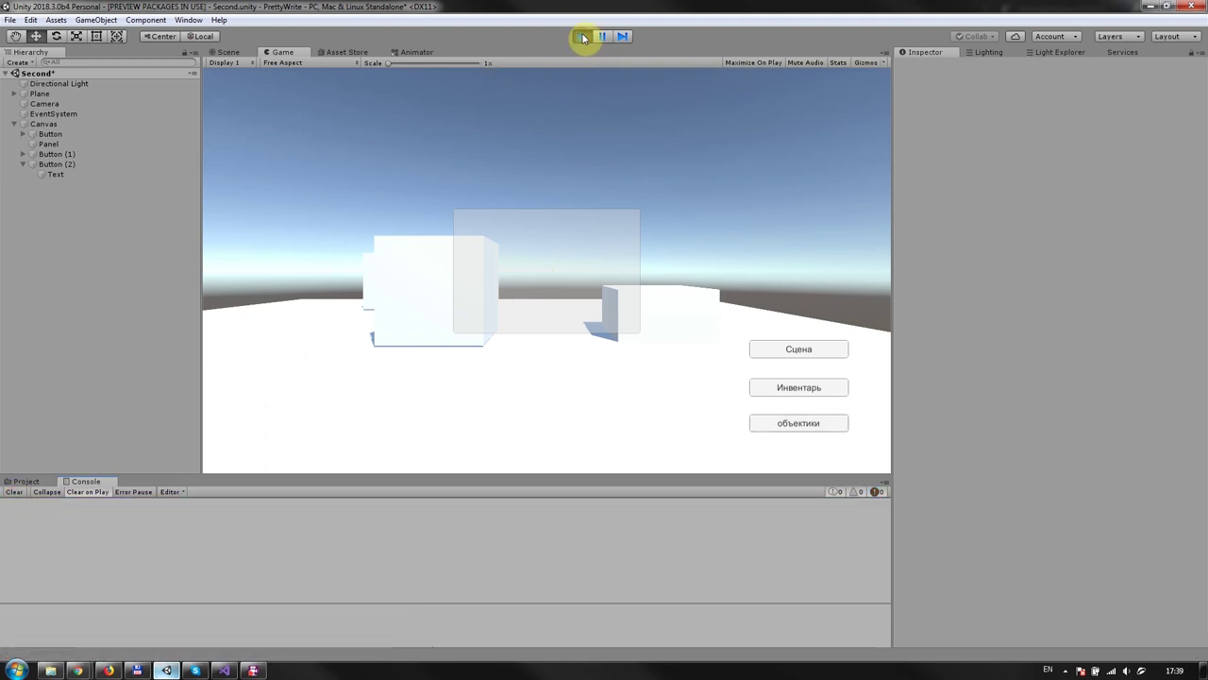
pyautogui.click(580, 36)
pyautogui.hotkey('ctrl', 'p')
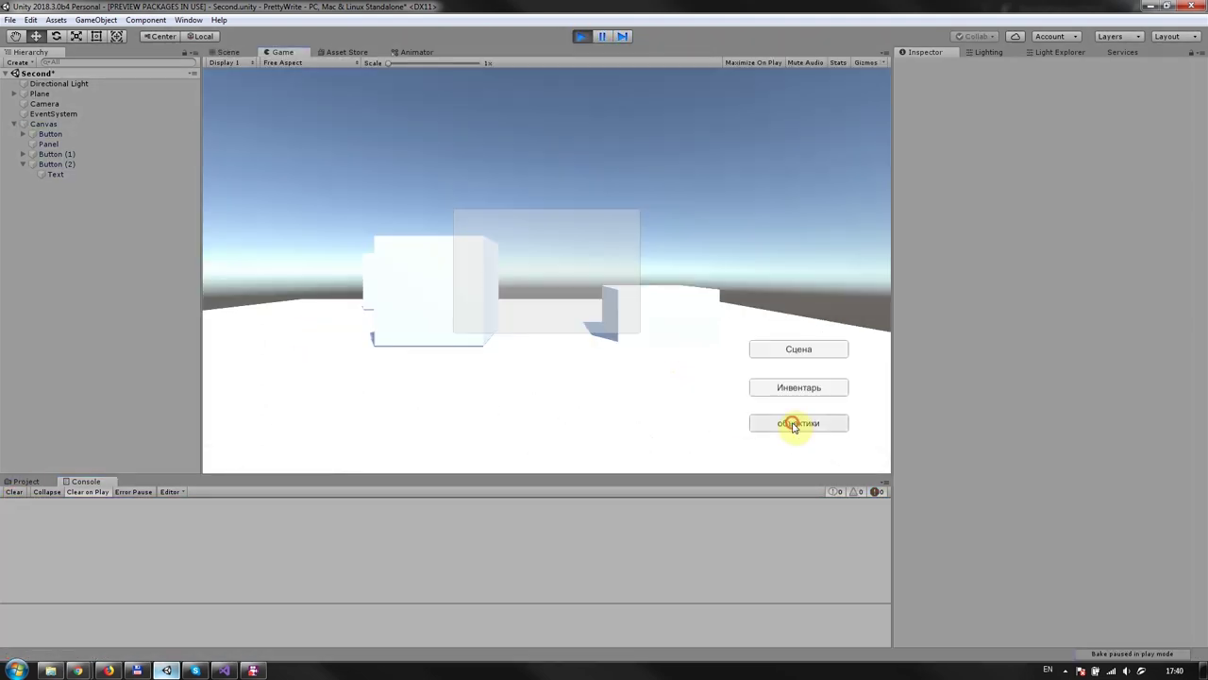
pyautogui.click(796, 424)
pyautogui.click(795, 424)
pyautogui.click(795, 424)
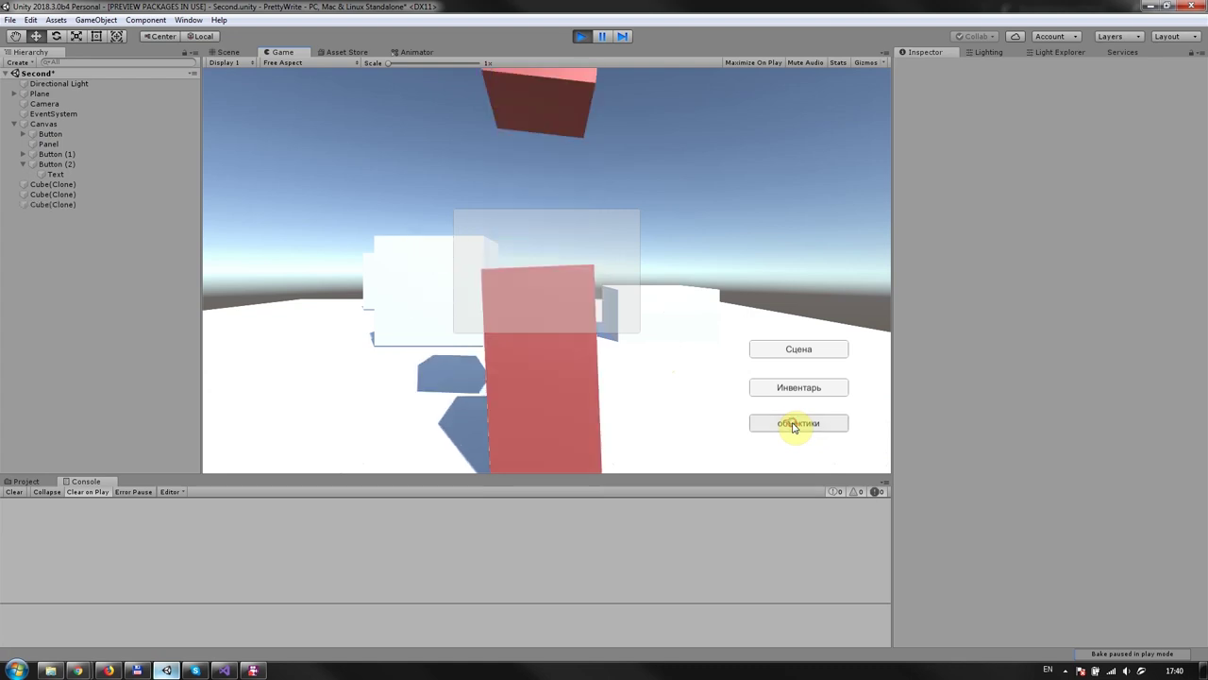
pyautogui.click(796, 424)
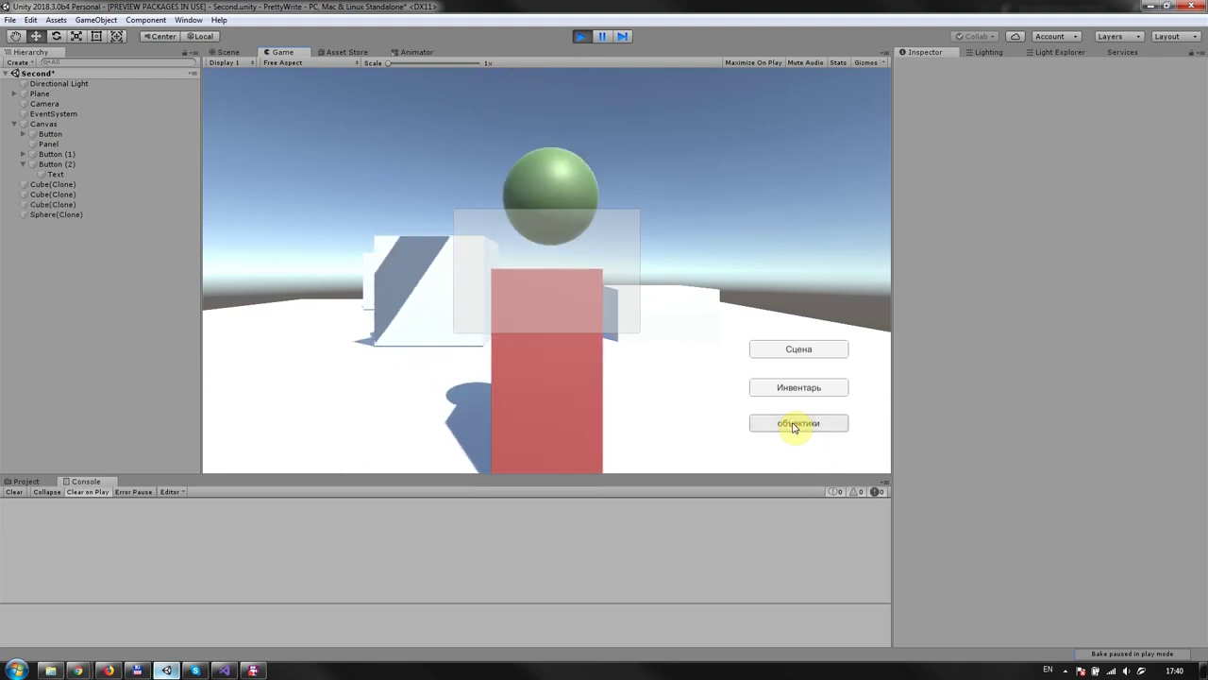
# Inspect the spawned Sphere(Clone) and Cube(Clone), spawn one more, stop play and return to SpereFactory.
pyautogui.click(51, 216)
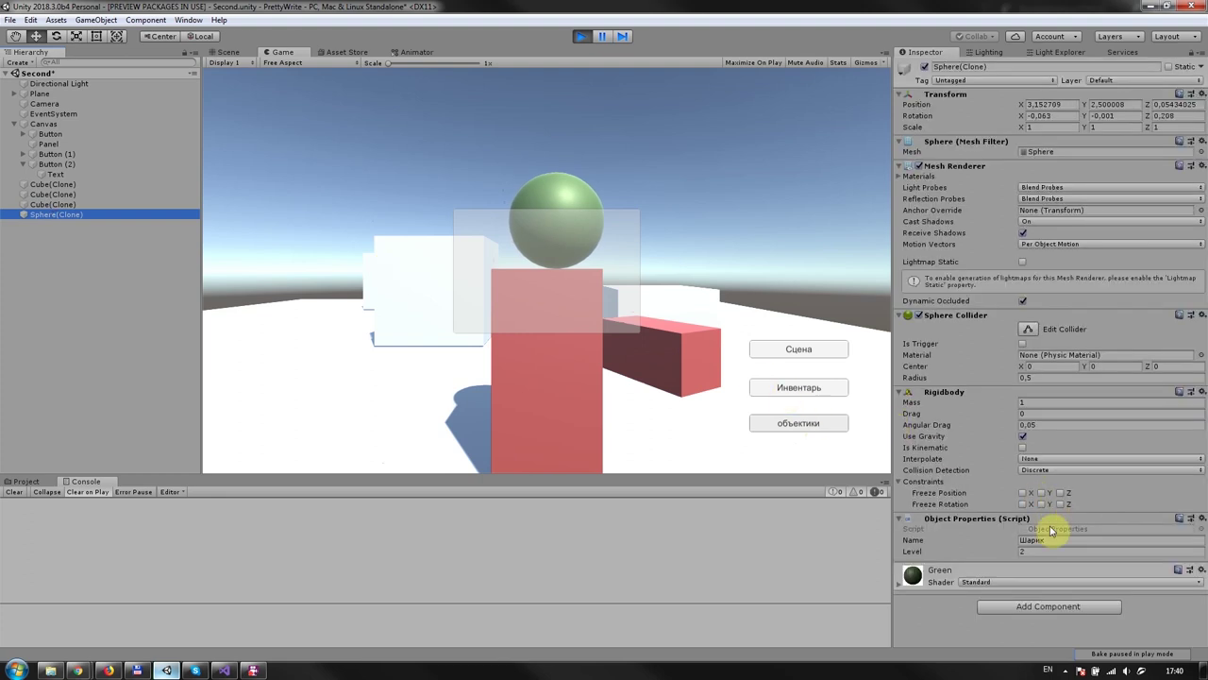
pyautogui.click(55, 204)
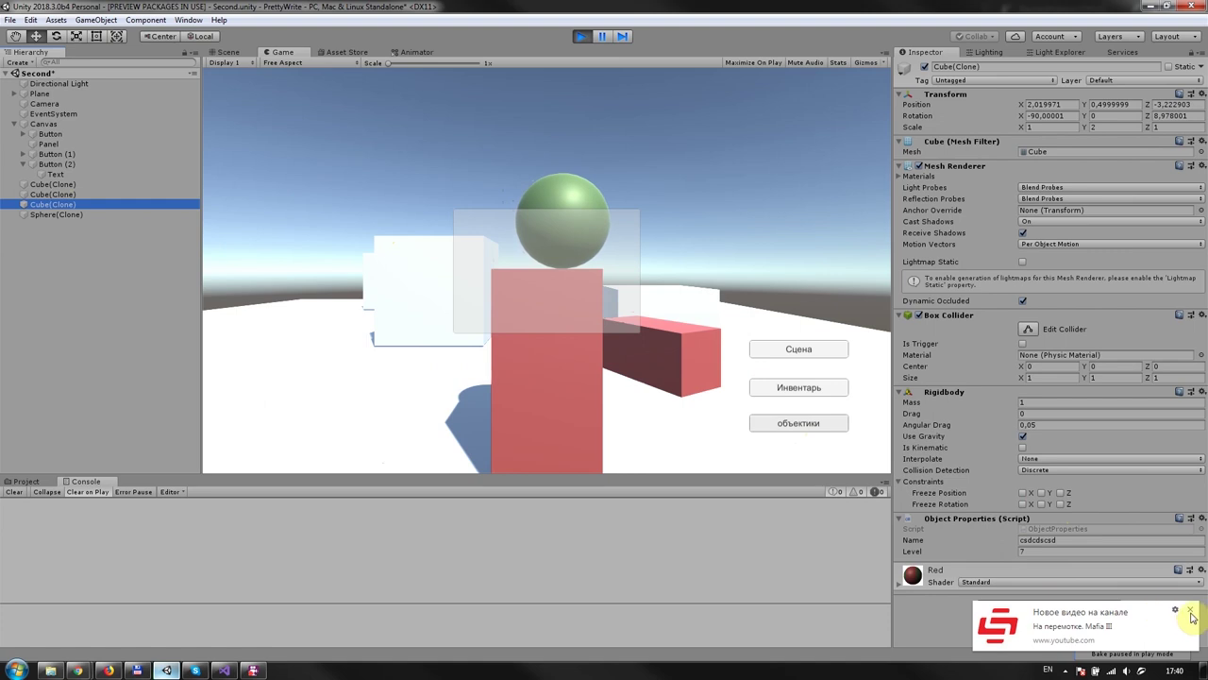
pyautogui.click(1191, 611)
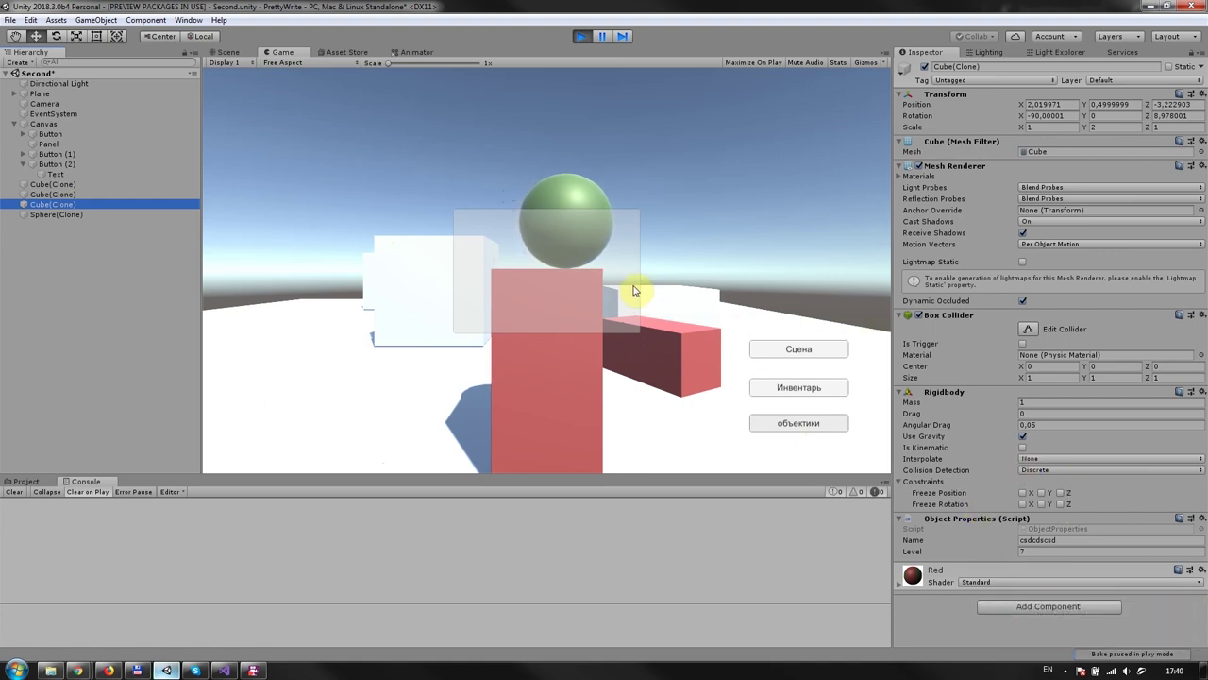
pyautogui.click(817, 426)
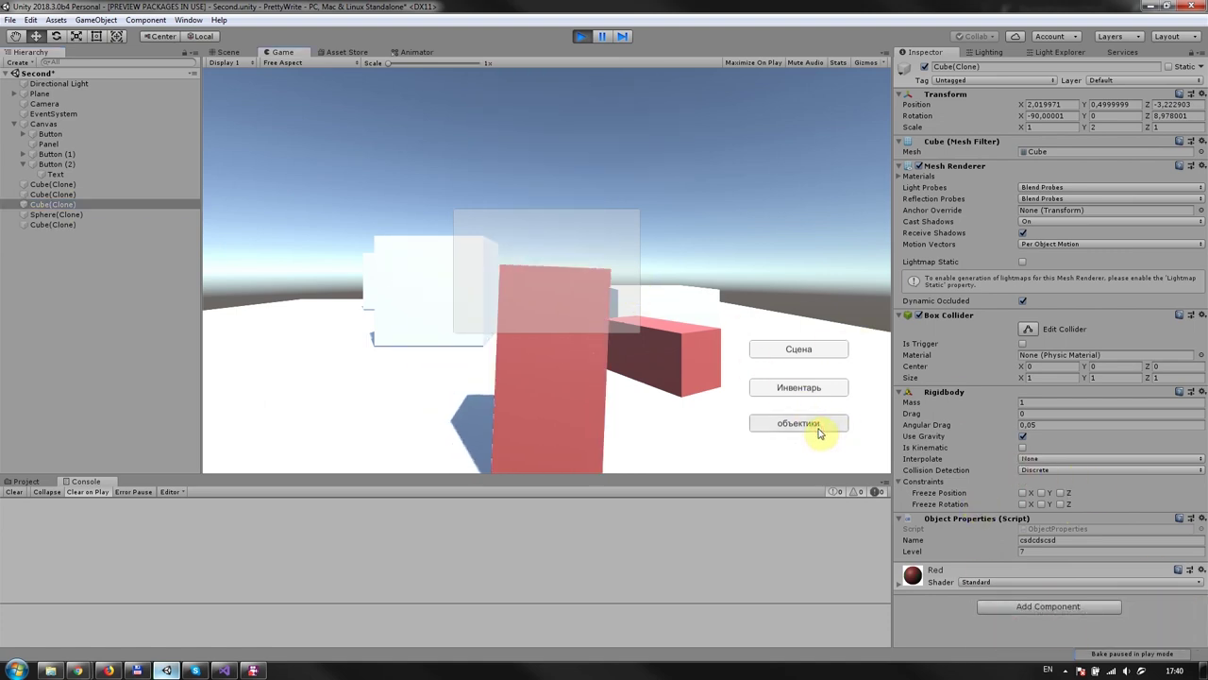
pyautogui.click(579, 42)
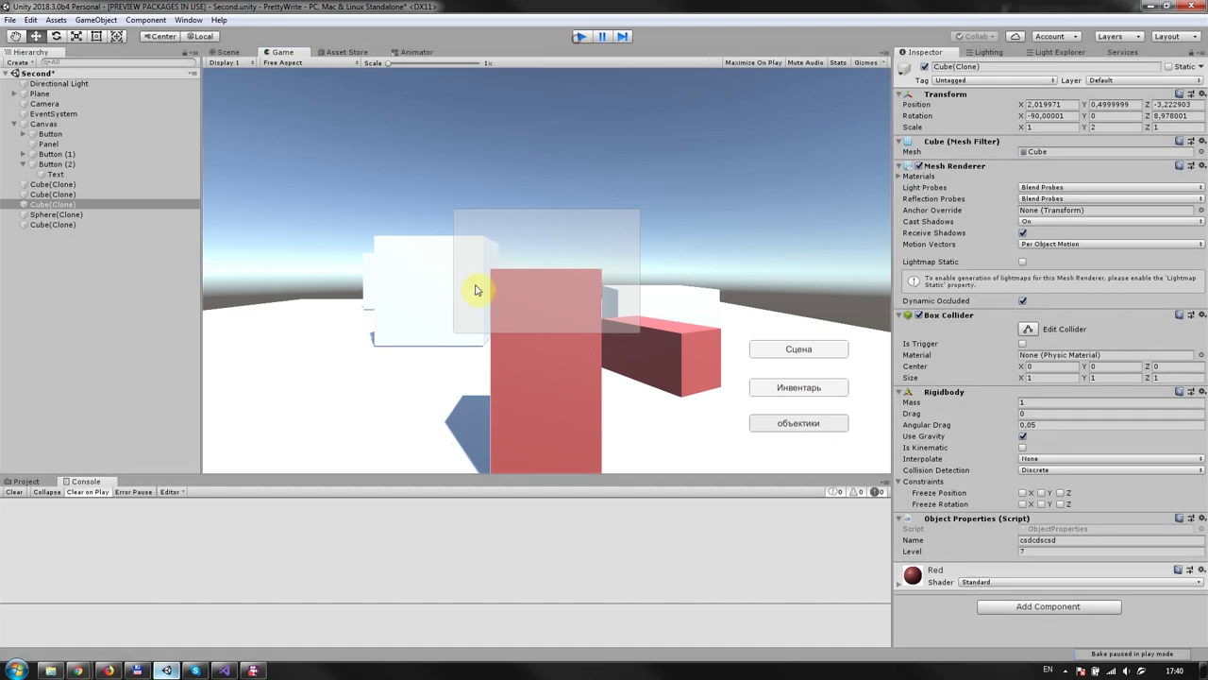
pyautogui.click(224, 670)
pyautogui.click(369, 350)
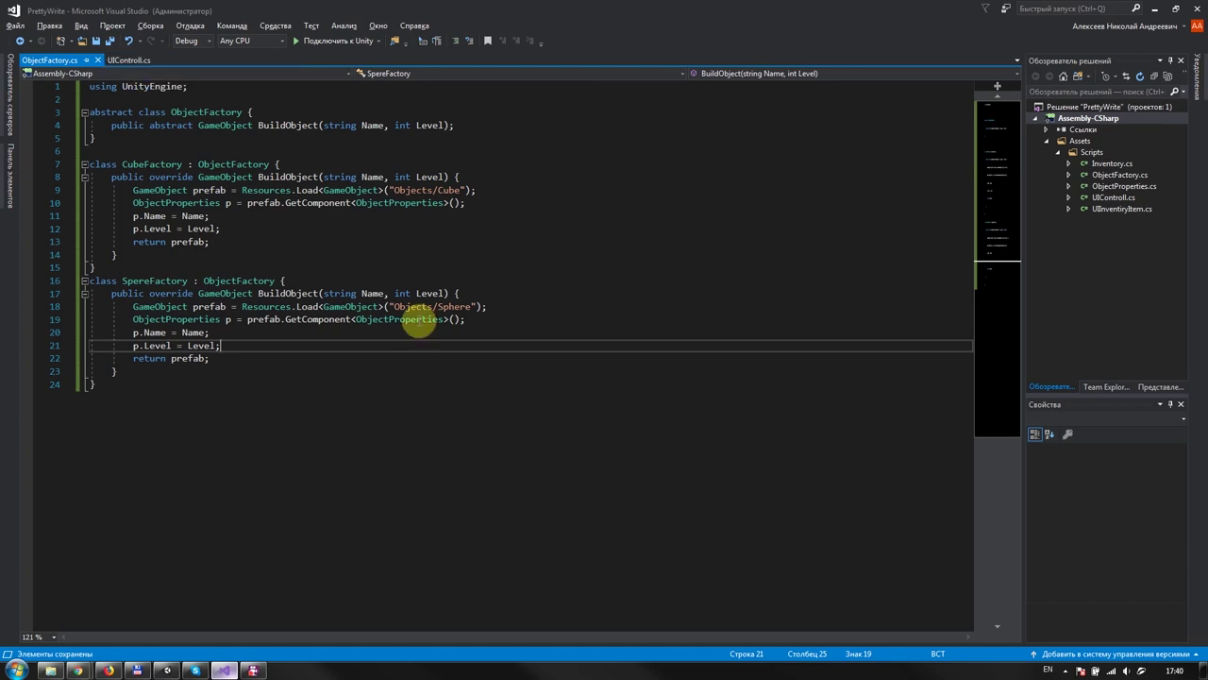
# Display UIControll.cs and review InstanceObject's "csdcdscsd" CubeFactory and "Шарик" SpereFactory calls.
pyautogui.click(129, 59)
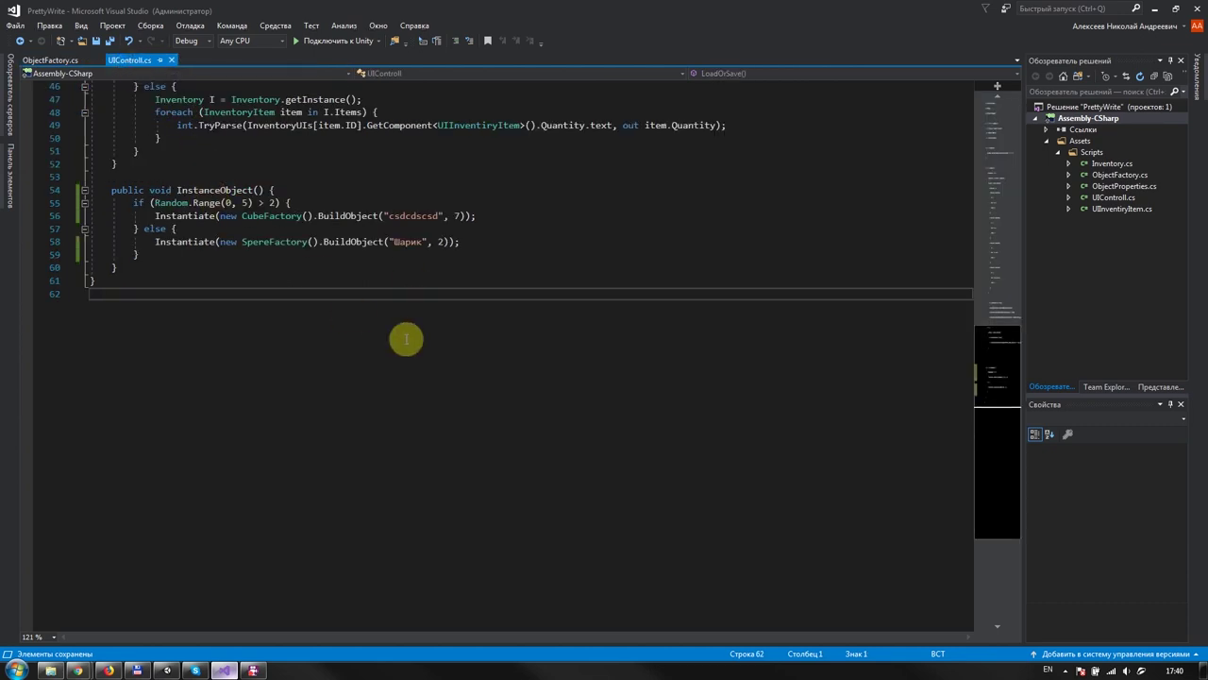
pyautogui.scroll(3, 406, 340)
pyautogui.scroll(1, 405, 340)
pyautogui.scroll(-2, 406, 340)
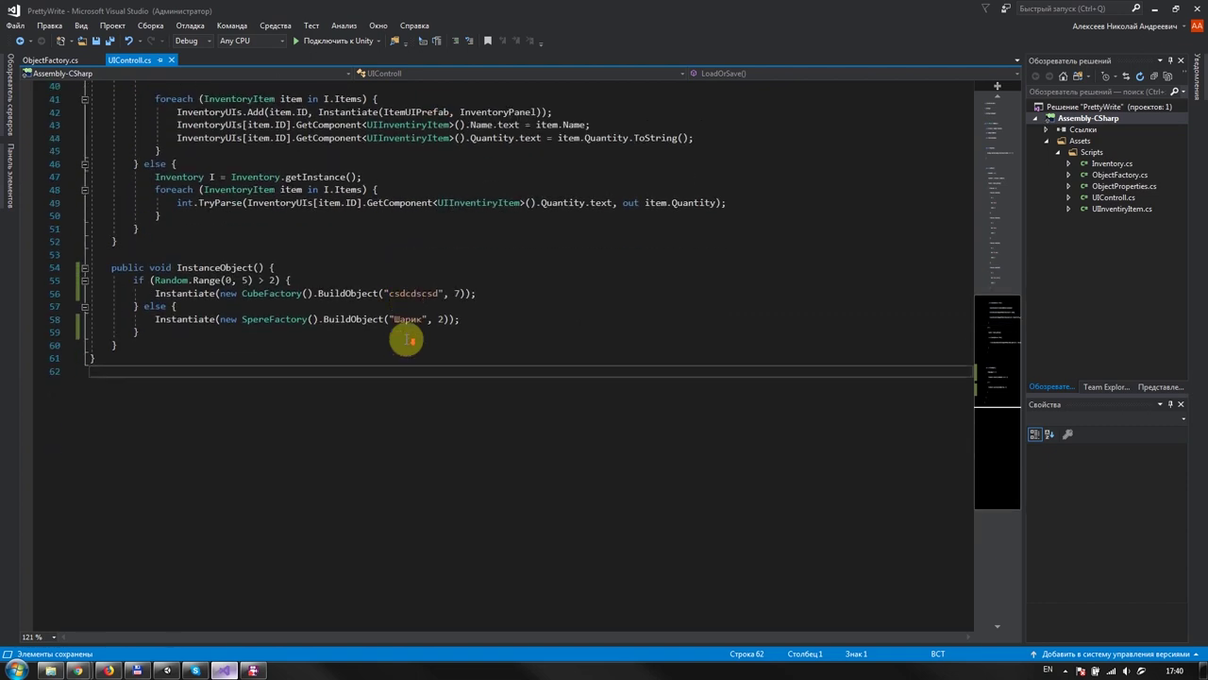